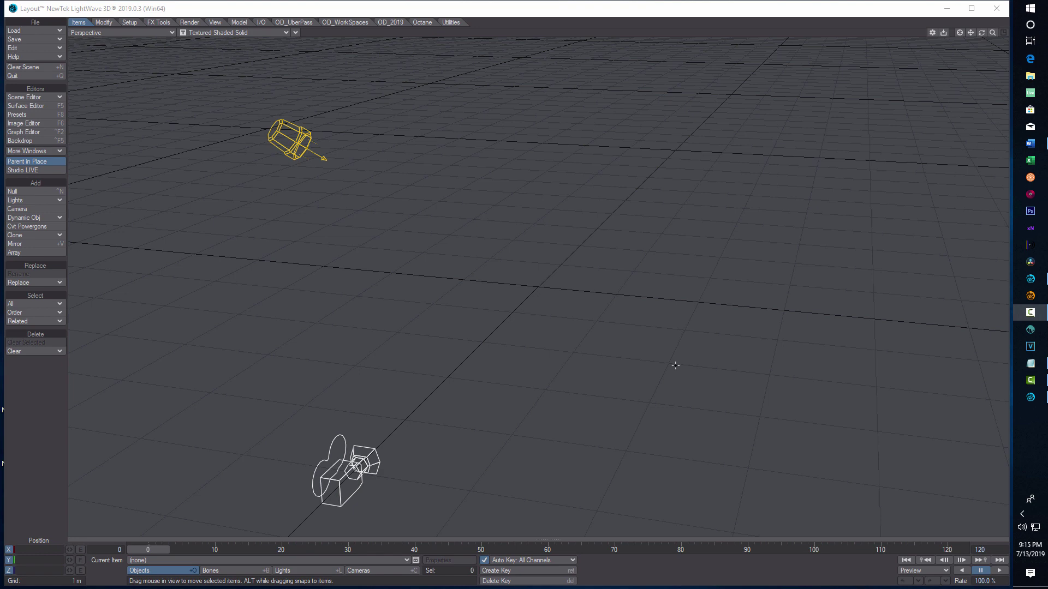
Set the scene's last timeline frame to 500.
left_click(992, 550)
left_click_drag(991, 549, 896, 544)
type("500")
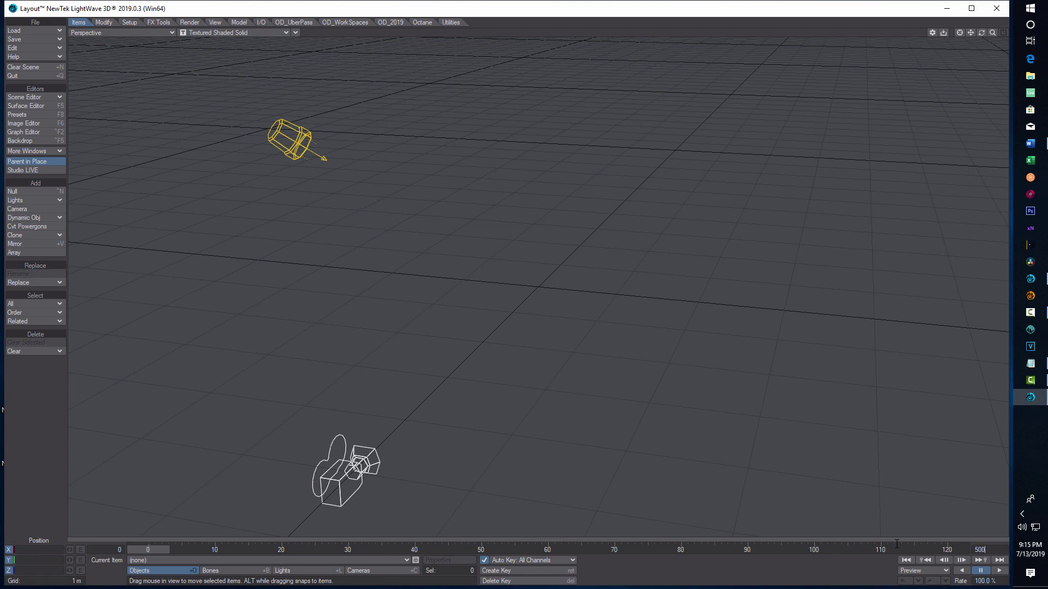
key("Return")
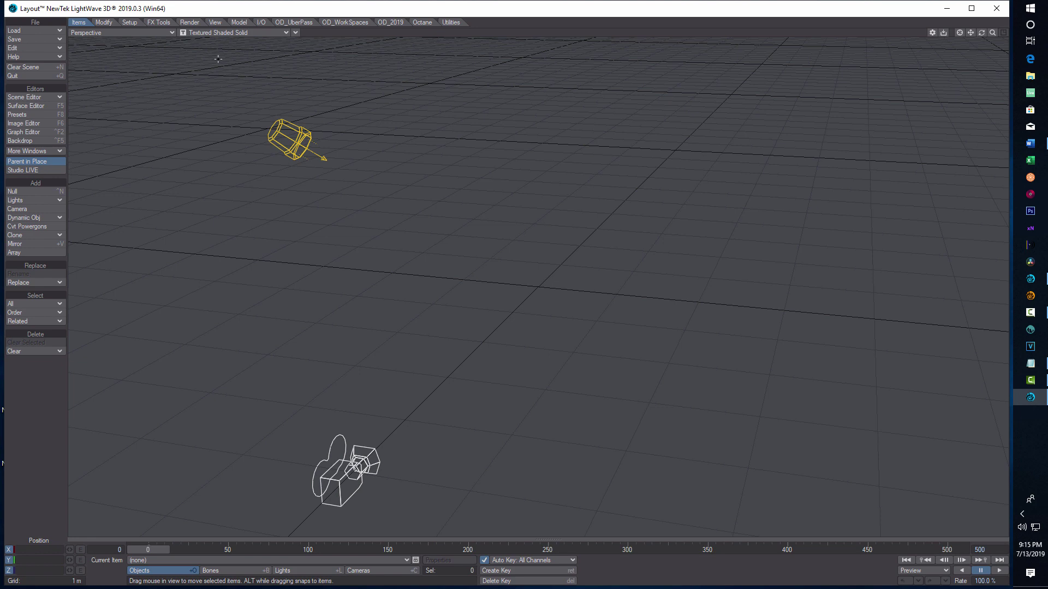
Add an HV particle emitter with the default name and set its nozzle to Box.
left_click(158, 23)
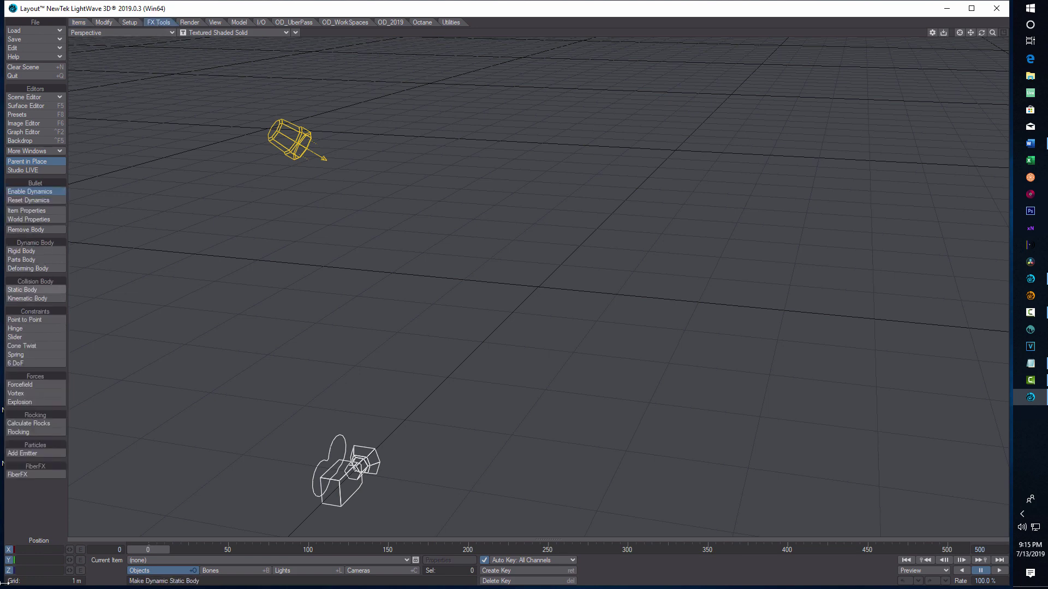
left_click(34, 453)
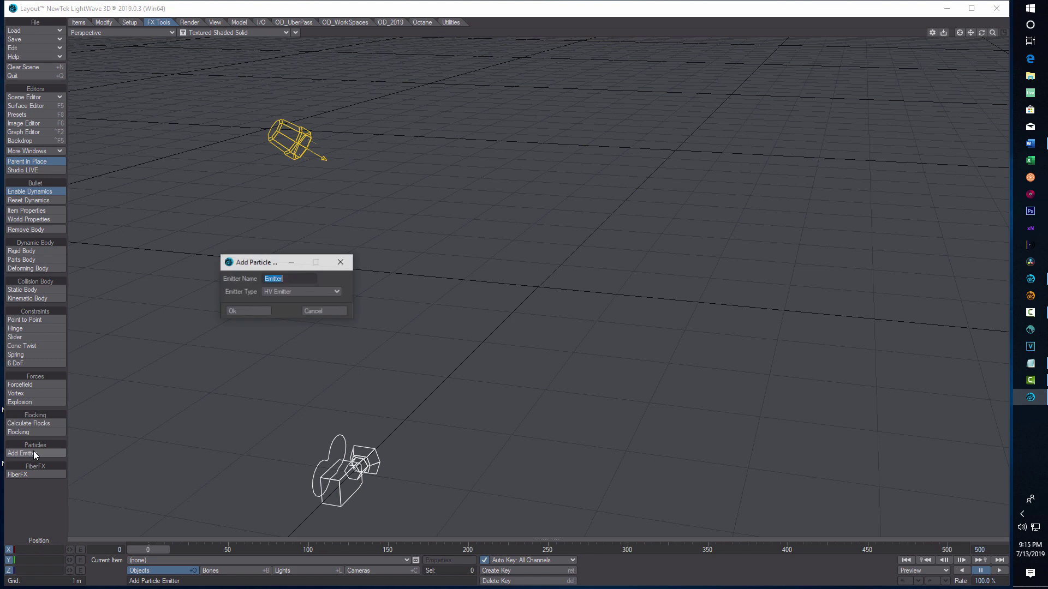
left_click(263, 309)
left_click_drag(209, 235, 718, 187)
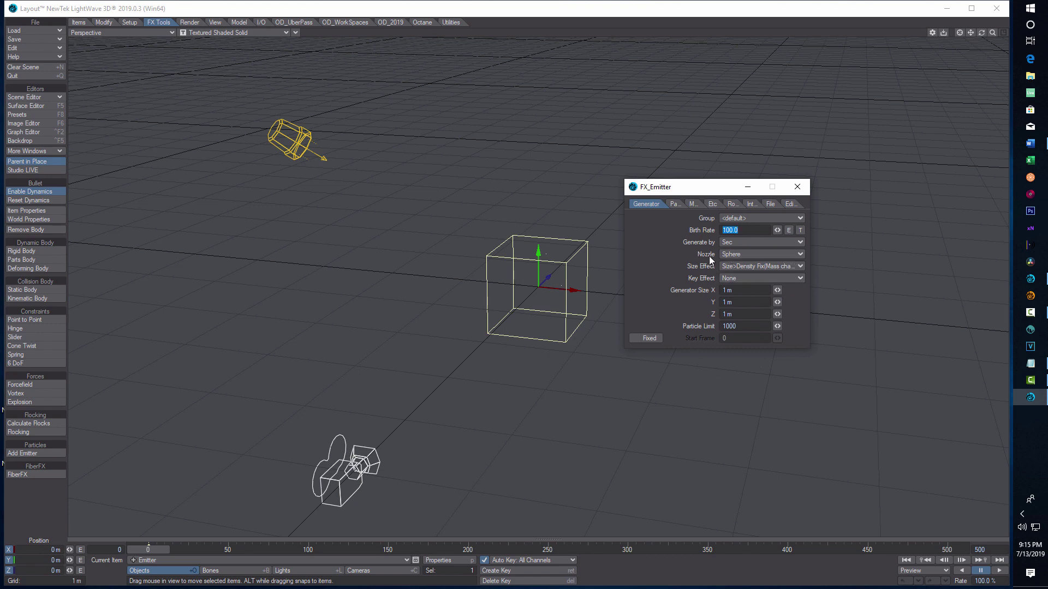
left_click(799, 252)
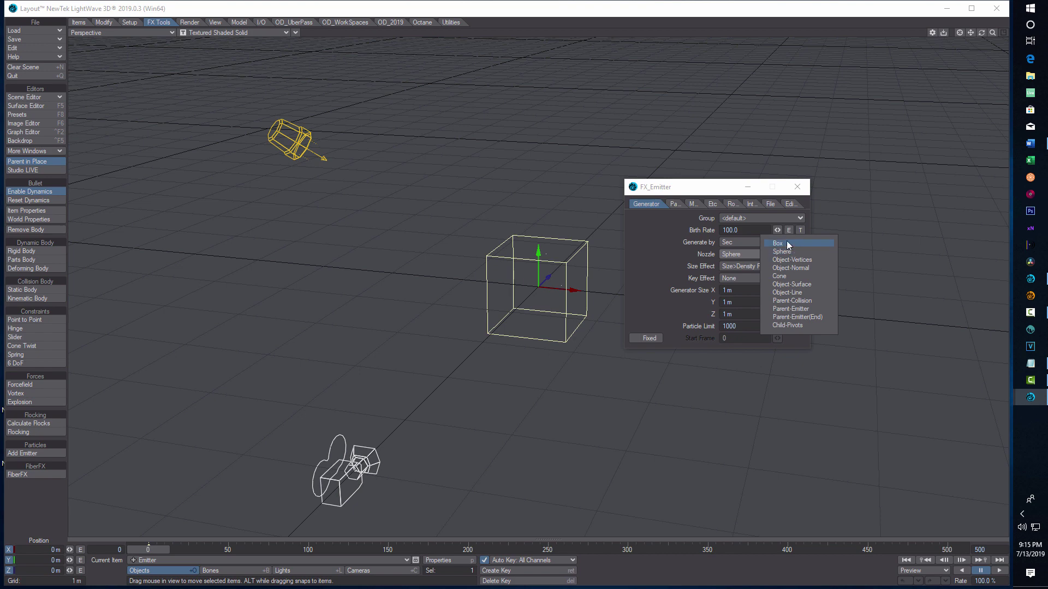
left_click(786, 243)
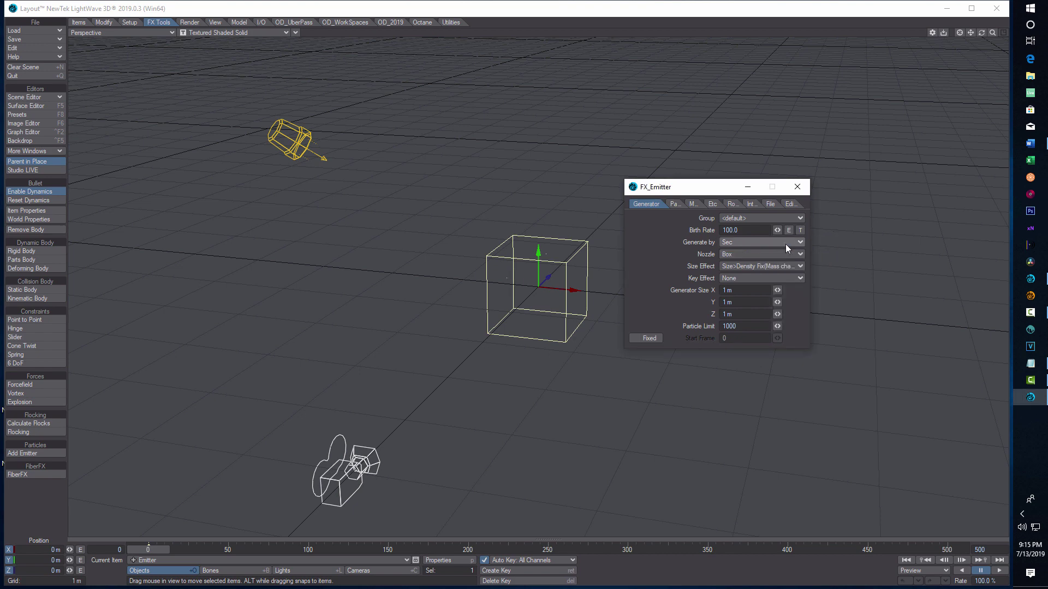
Set the emitter's particle resistance to 0.2 and its life time to 1000 frames.
left_click(674, 205)
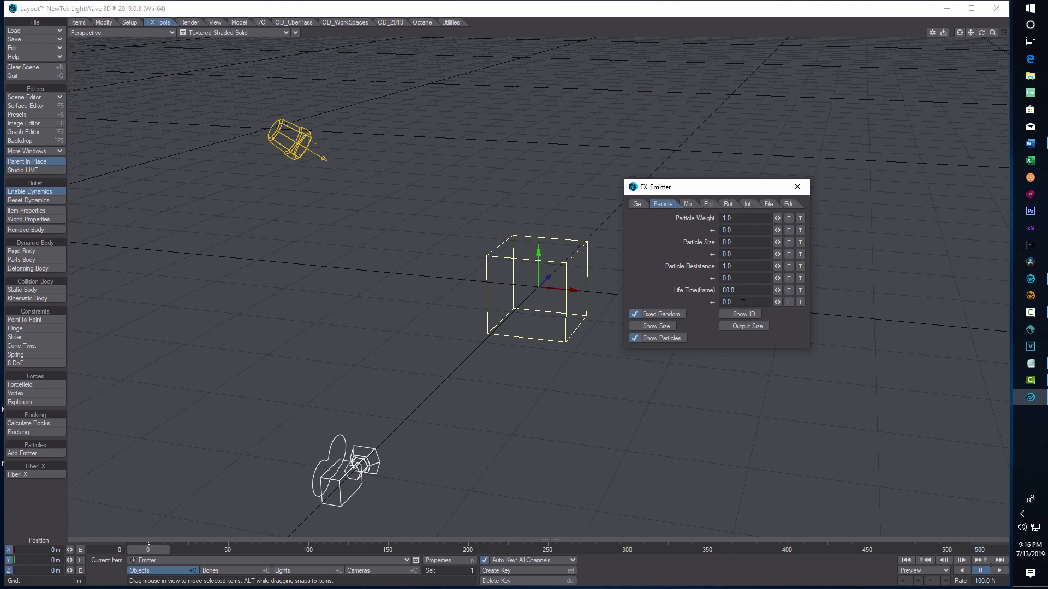
left_click(736, 266)
type("0.2")
key("Return")
type("1000")
key("Tab")
Set the emitter's velocity to 0.1 m on X and 0.25 m on Y, and edit its vibration value.
left_click(688, 204)
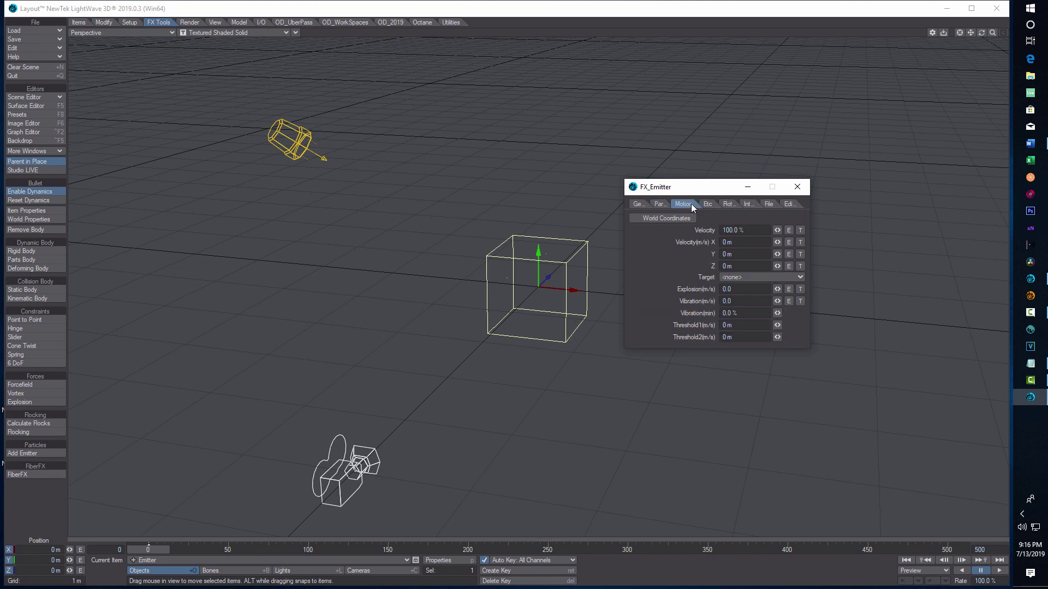
left_click(742, 242)
type("0.1")
key("Tab")
type("0.25")
key("Tab")
left_click(739, 300)
key("BackSpace")
key("Tab")
left_click(798, 188)
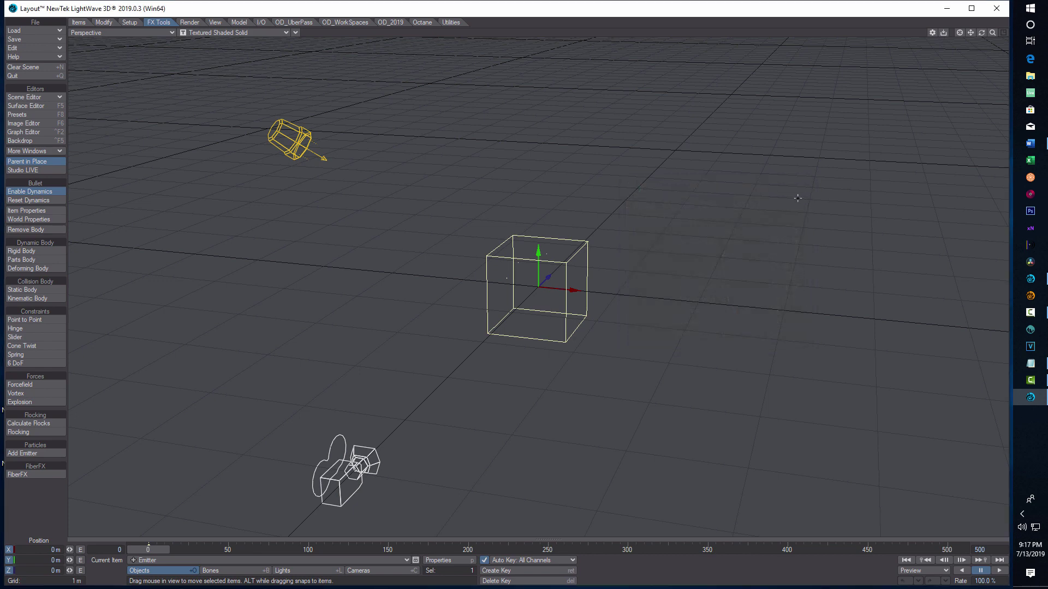
Play the particle simulation from the first frame and pause it at frame 150.
left_click(1000, 570)
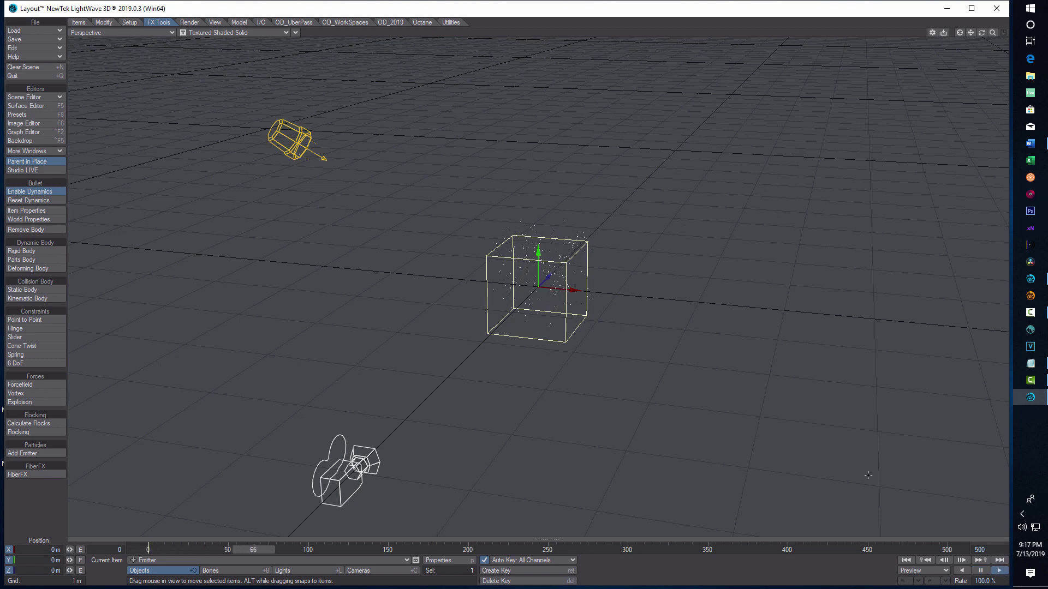
left_click(981, 571)
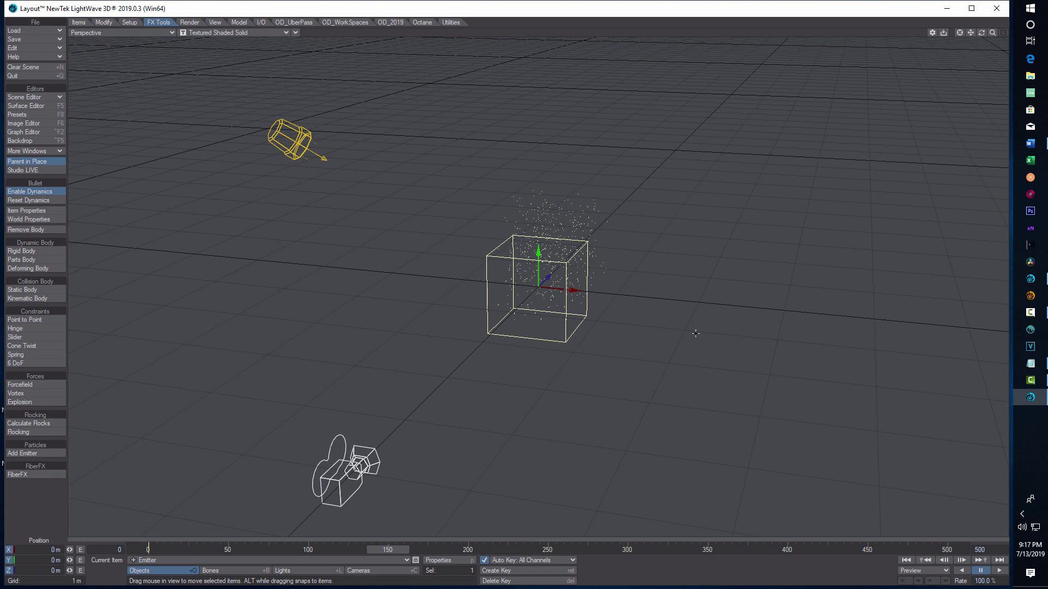
Enable the use of legacy volumetrics in the render properties.
left_click(190, 23)
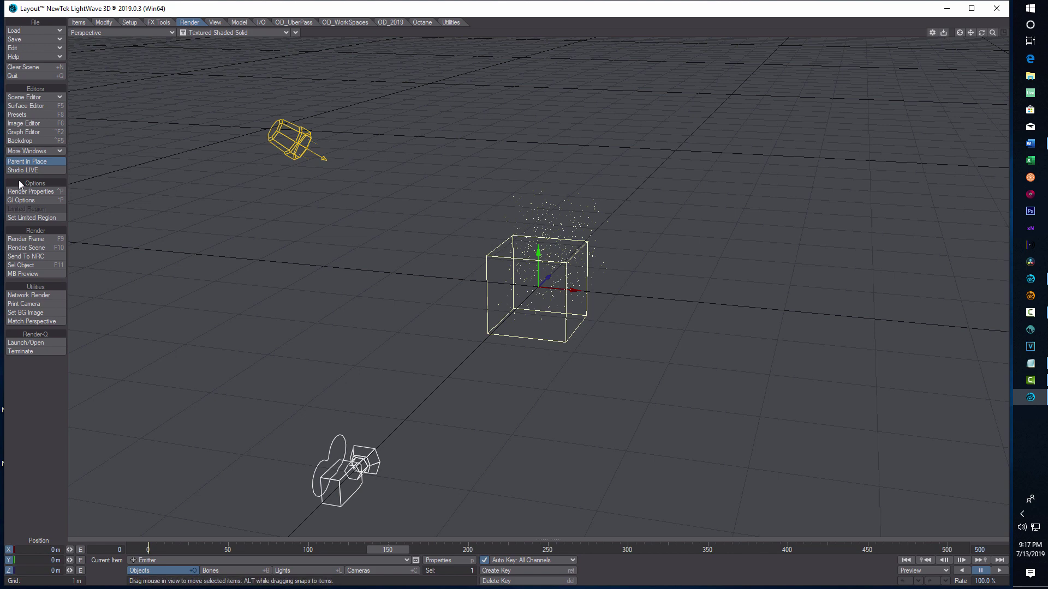
left_click(33, 191)
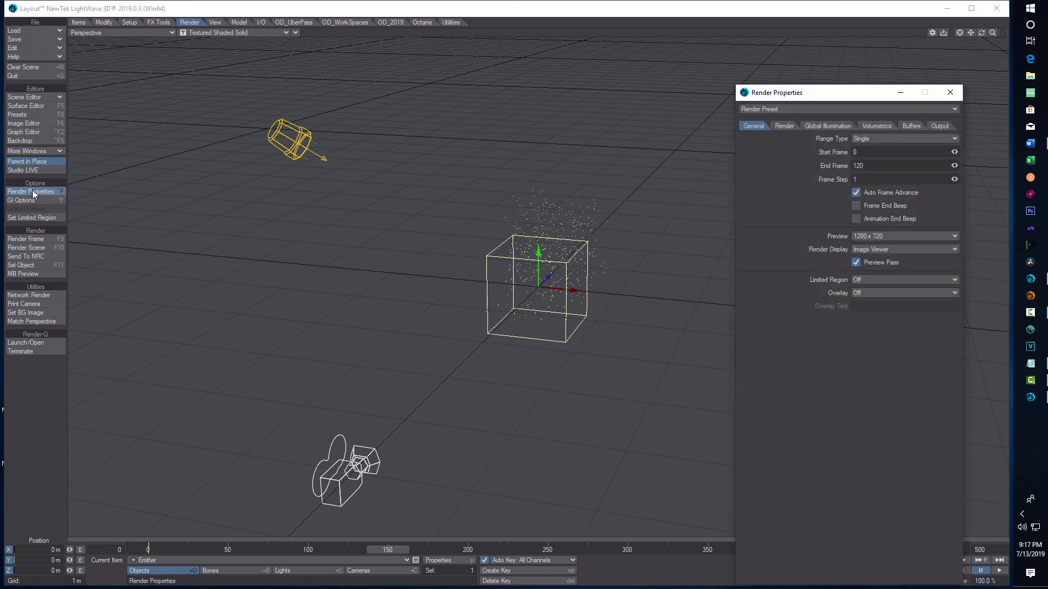
left_click(881, 127)
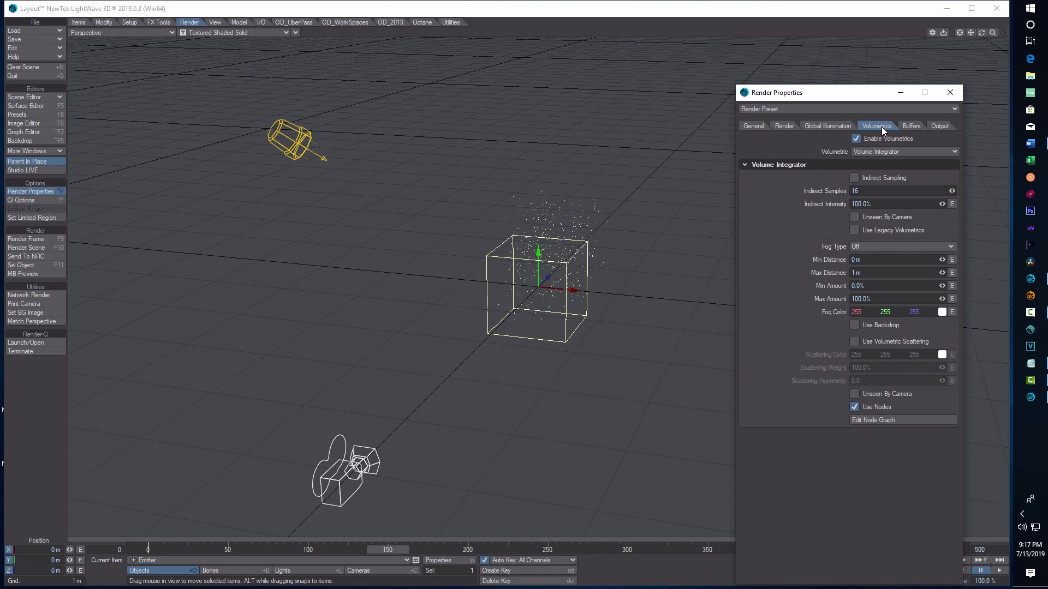
left_click(854, 230)
left_click(950, 93)
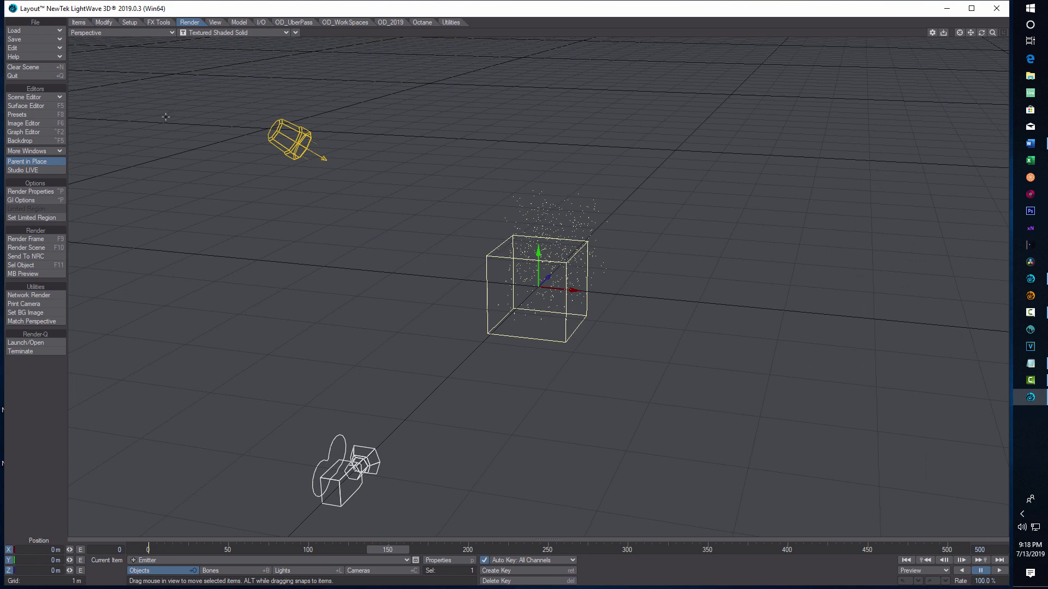
Add HyperVoxels 3.0 as a legacy volumetric effect and open its settings.
left_click(34, 141)
left_click(201, 215)
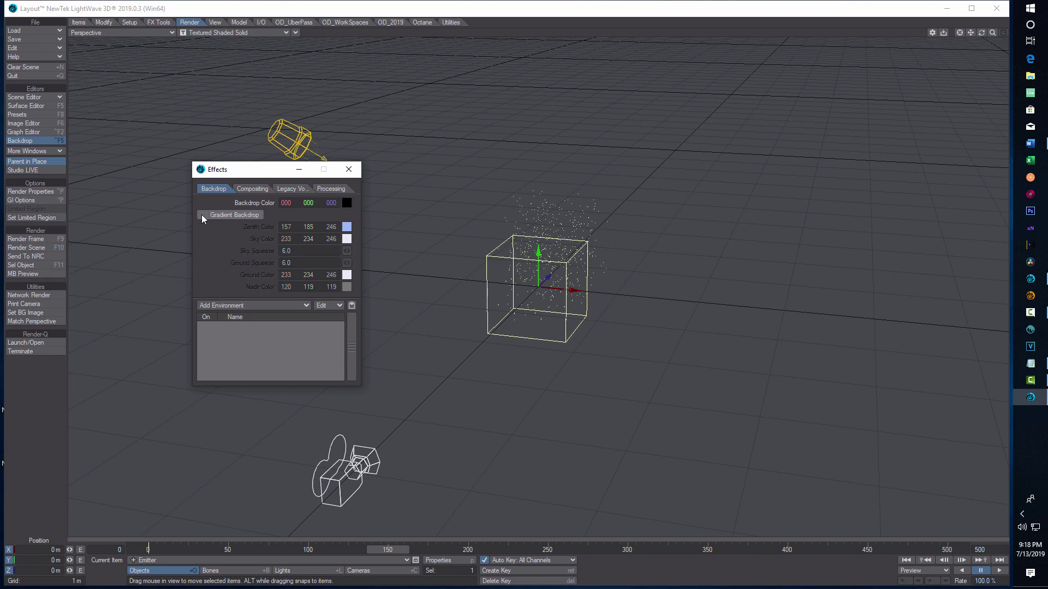
left_click(289, 189)
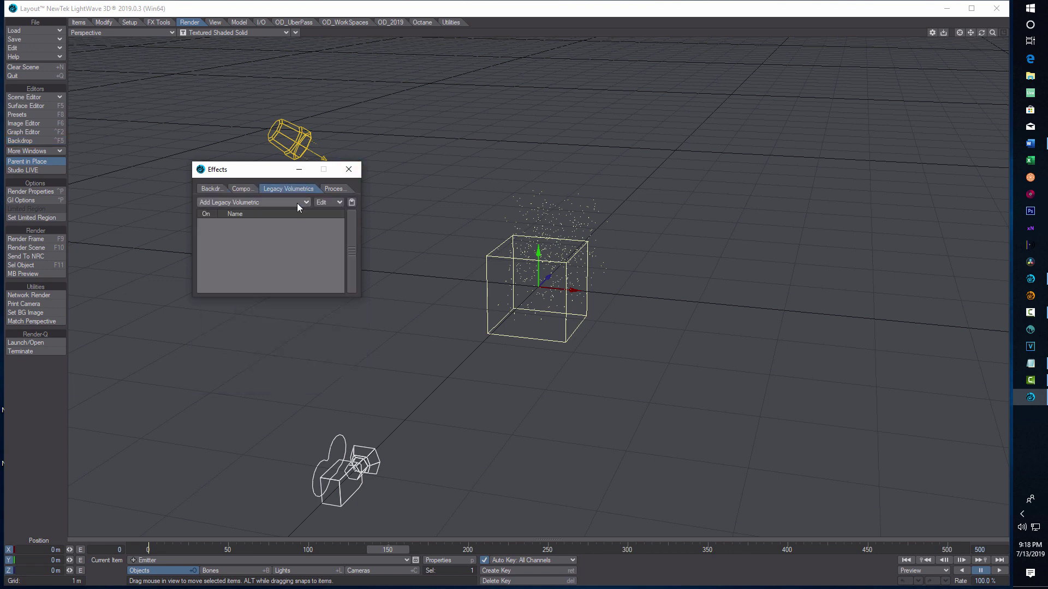
left_click(298, 205)
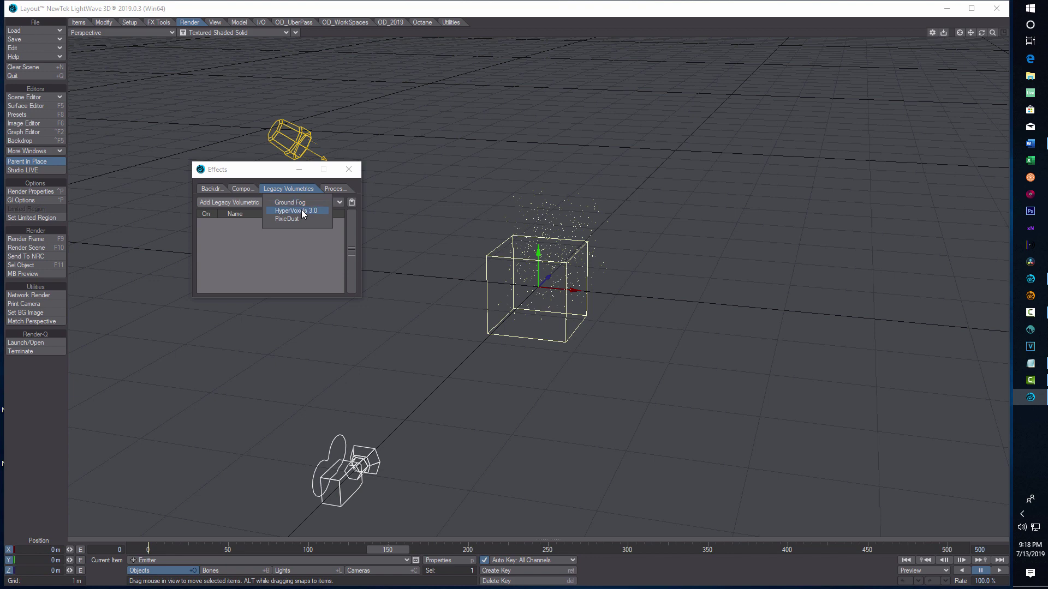
left_click(302, 211)
double_click(260, 223)
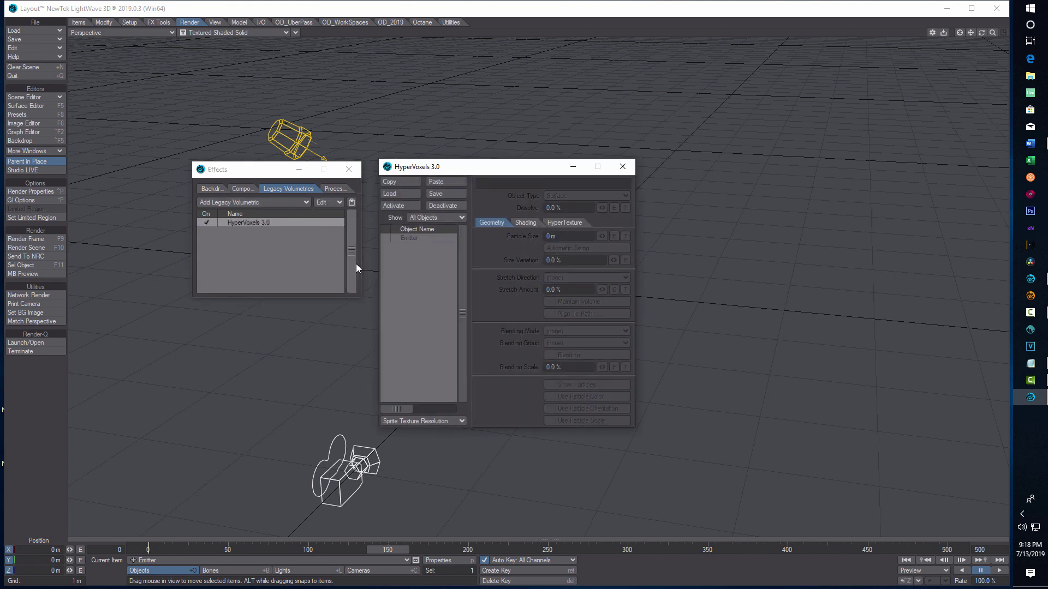
Activate HyperVoxels for the emitter and set its object type to Sprite.
double_click(422, 239)
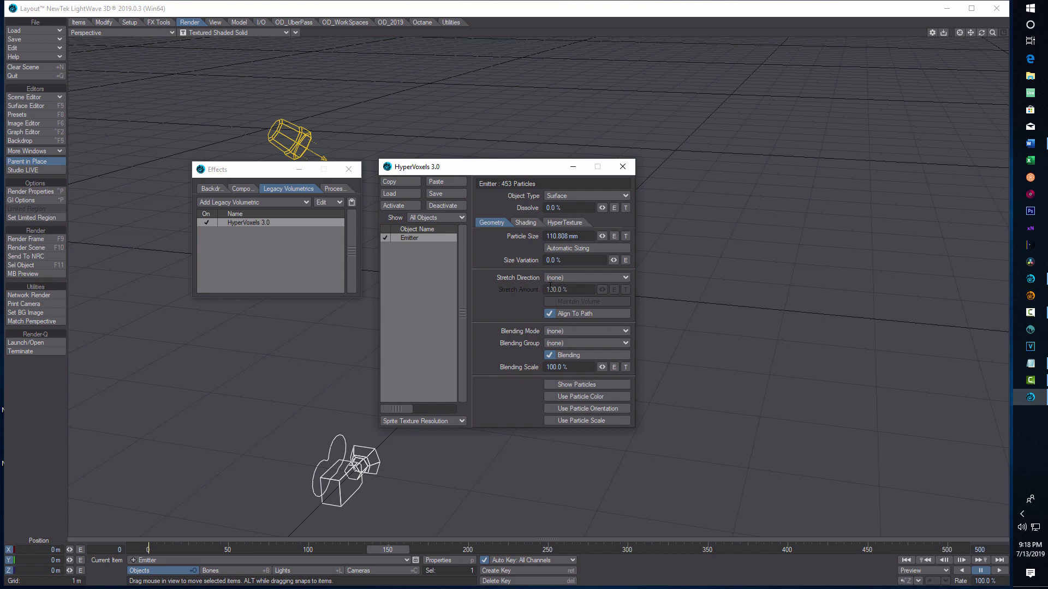
key("shift+h")
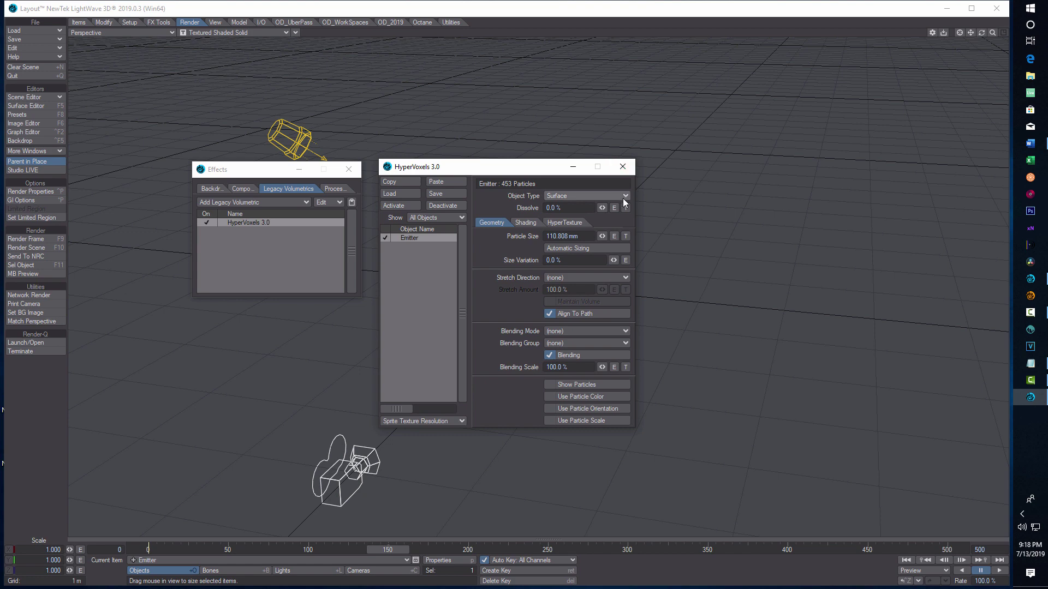
left_click(623, 199)
left_click(624, 213)
key("Return")
Set the sprite's particle size to 10 mm, size variation to 50% and stretch direction to Velocity.
type("10mm")
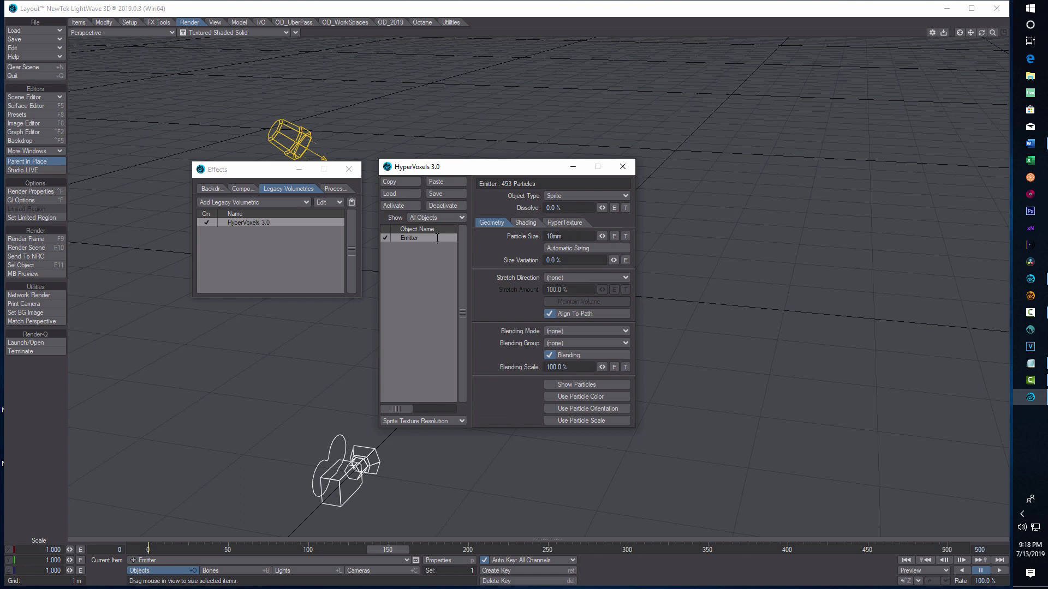
key("Tab")
type("50")
key("Tab")
left_click(624, 276)
left_click(624, 307)
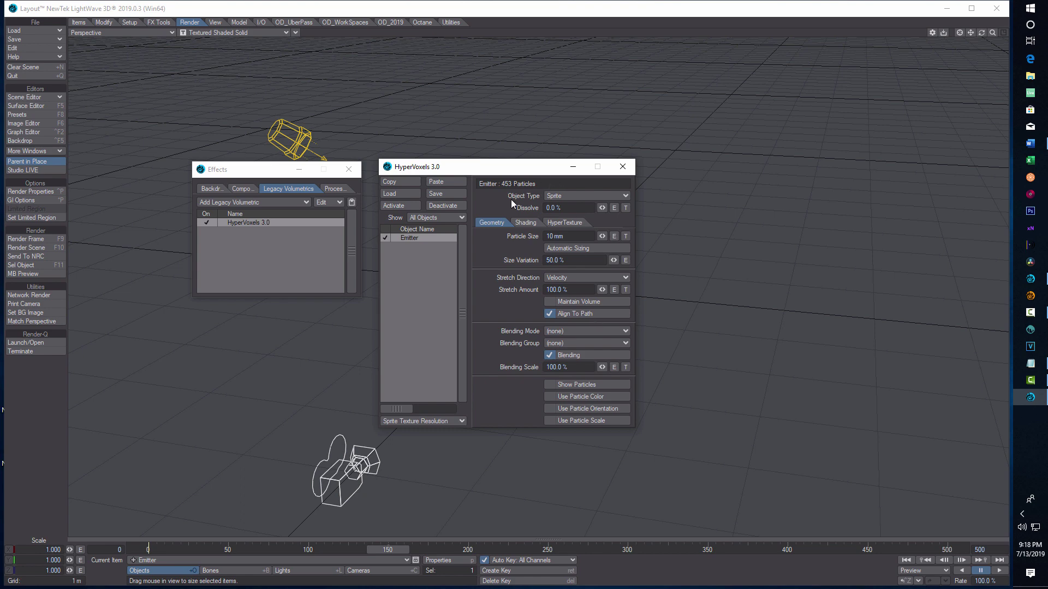
Set the sprite shading to 31.5% luminosity, 30% opacity and 8% density.
left_click(530, 223)
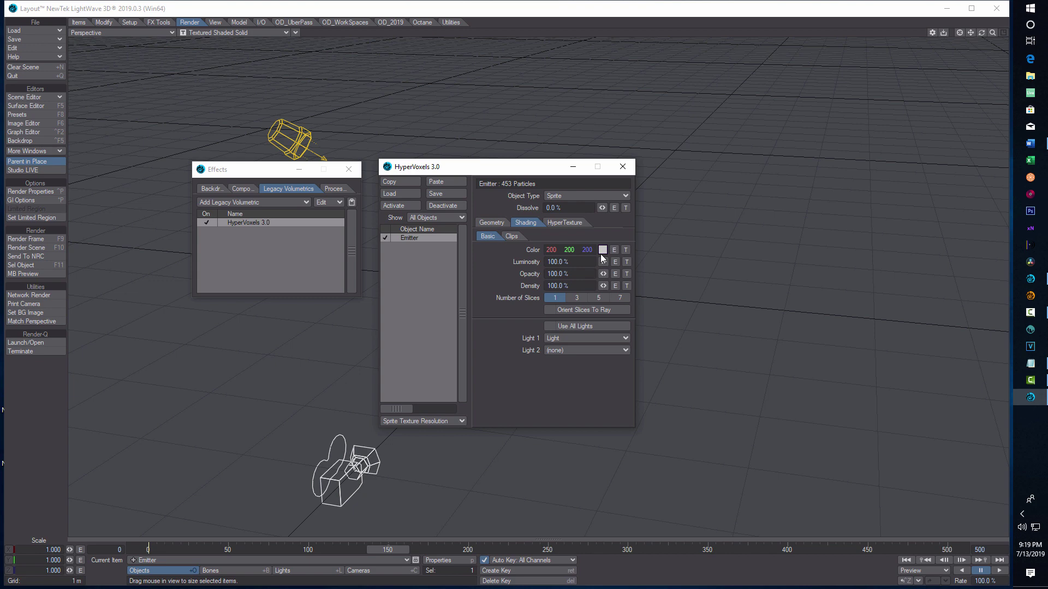
left_click(573, 261)
type("31.5")
key("Tab")
type("30")
key("Tab")
type("8")
Set the Crumple hypertexture's frequencies to 12 and texture amplitude to 100%, and close the effect settings.
left_click(559, 225)
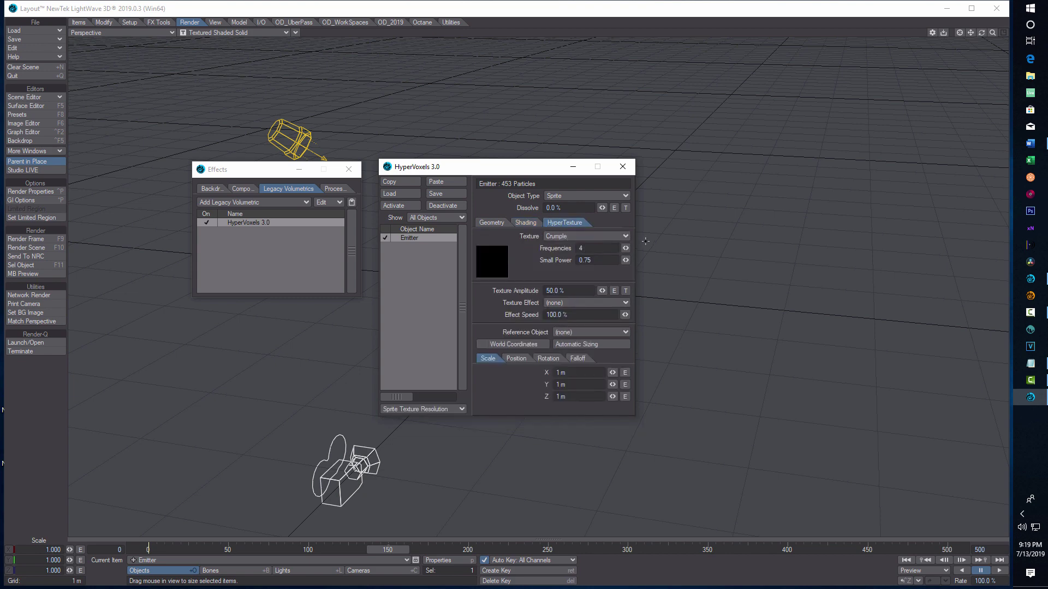
key("Tab")
type("12")
key("Tab")
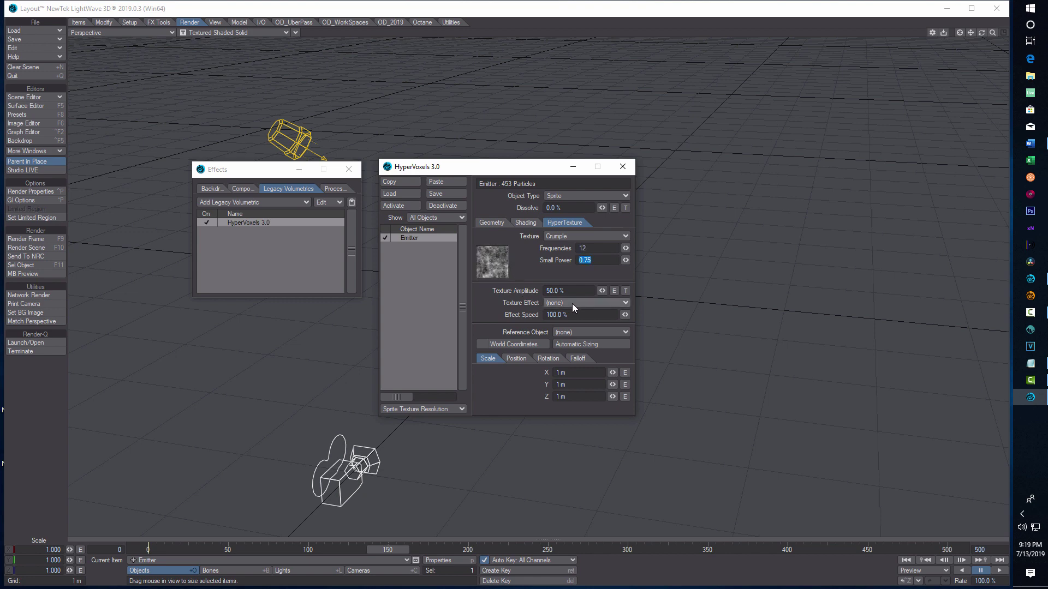
key("Tab")
type("100")
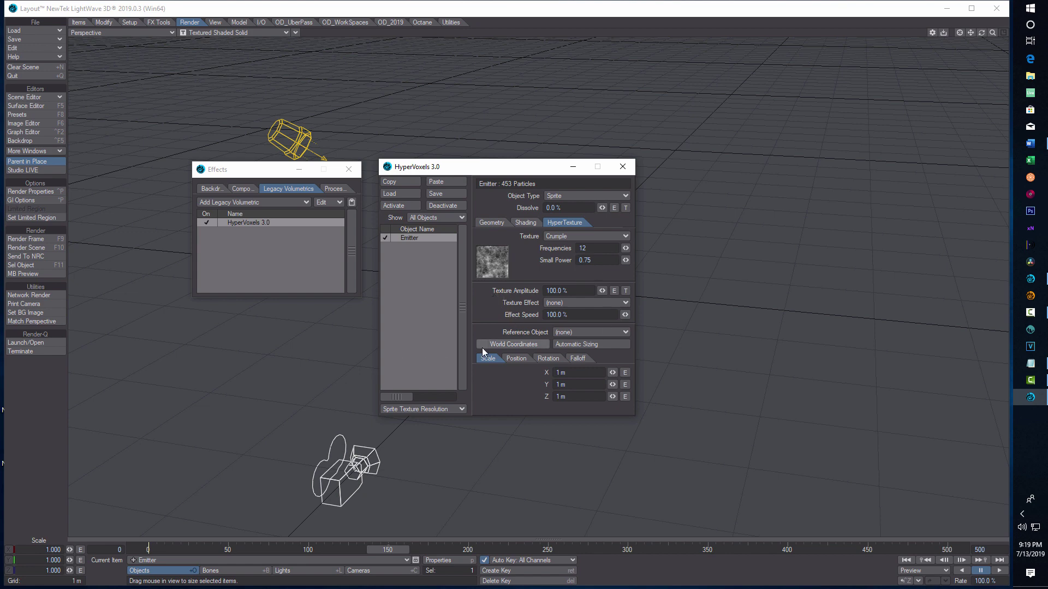
left_click(627, 170)
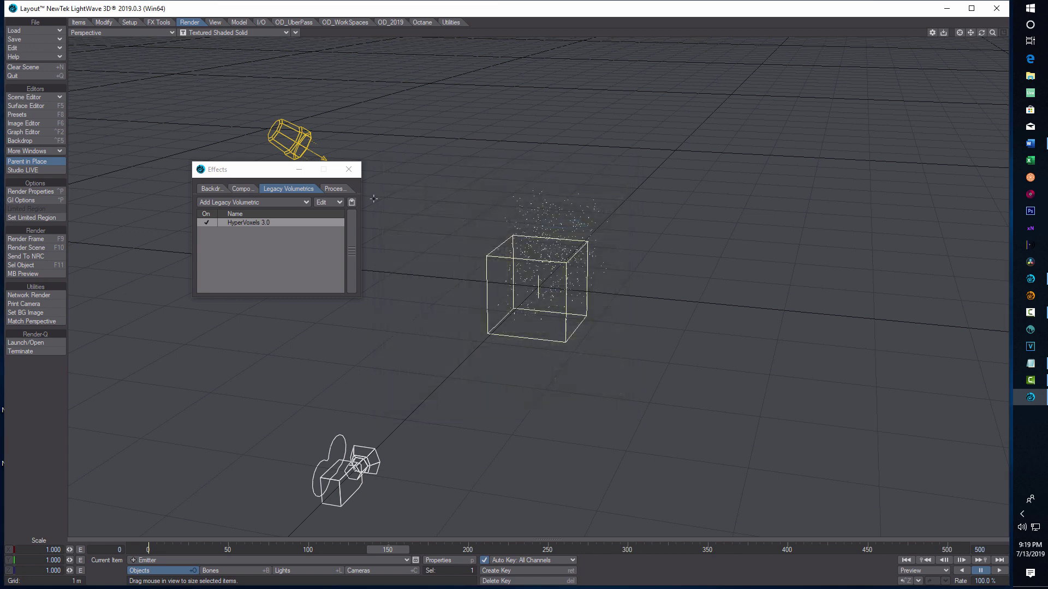
left_click(358, 175)
Resume playback to preview the HyperVoxels particles and pause at about frame 222.
left_click(999, 570)
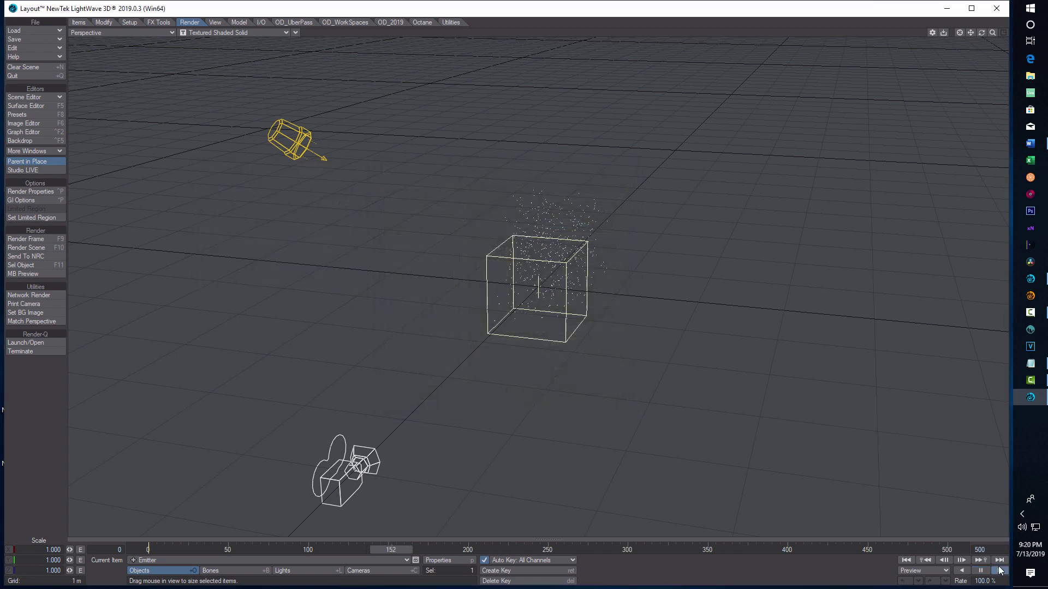
left_click(980, 571)
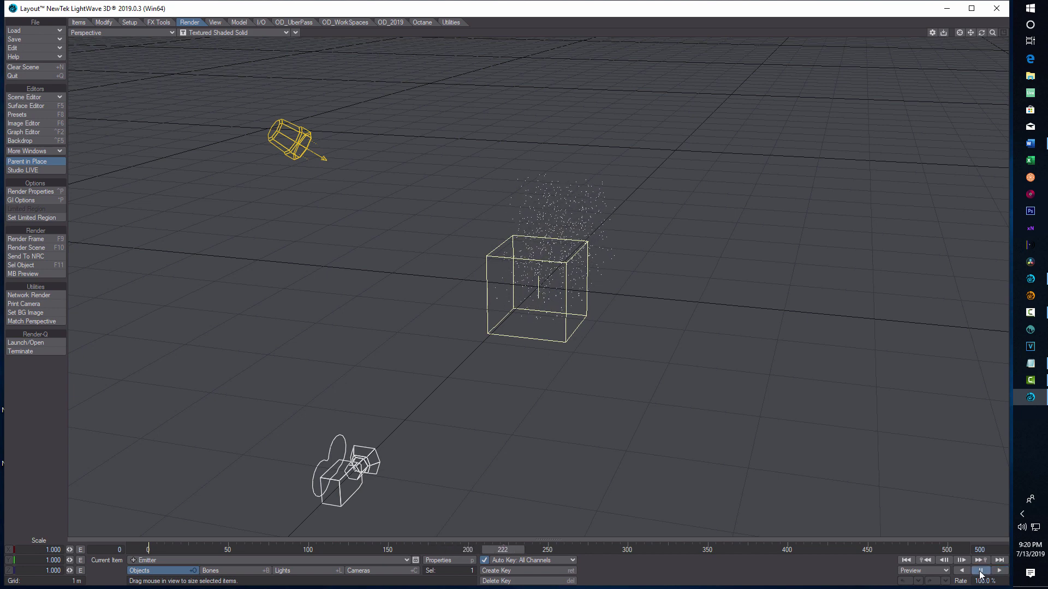
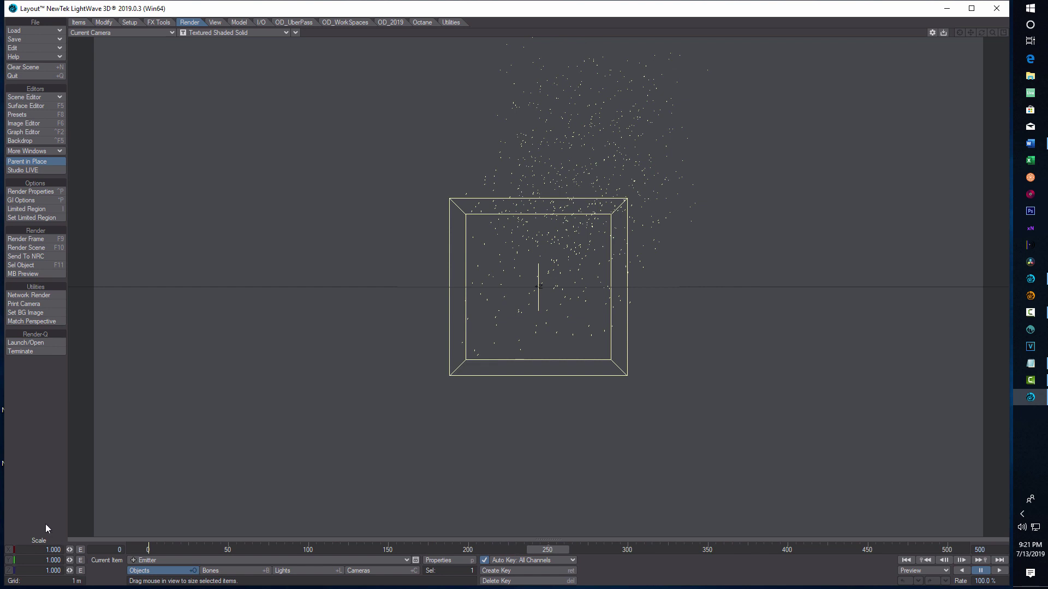
Set the emitter's Z position to -6 m and switch the viewport to the Perspective view.
key("h")
key("t")
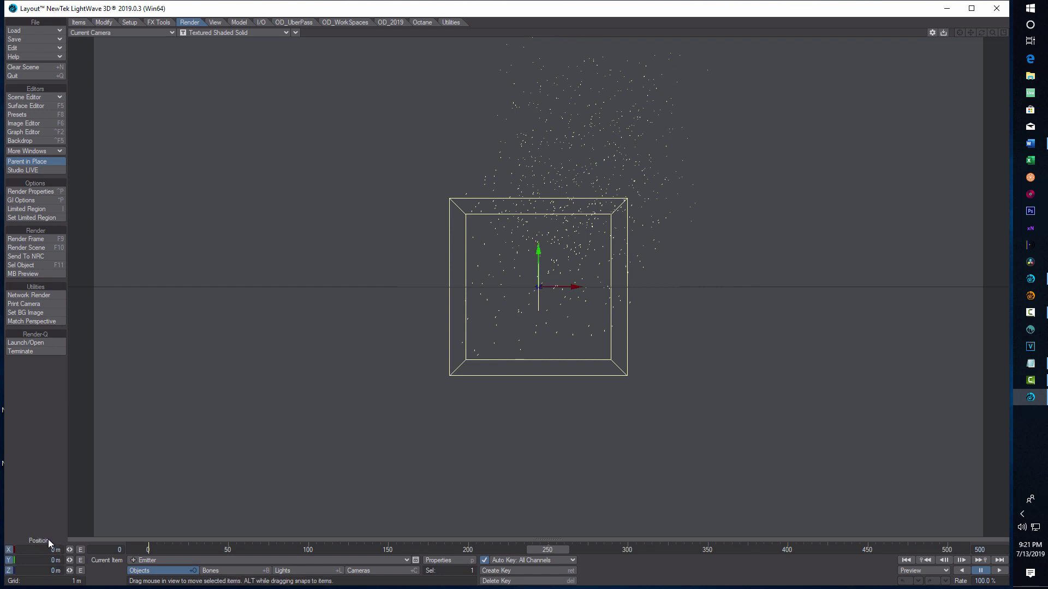
left_click(51, 570)
type("-6")
key("Return")
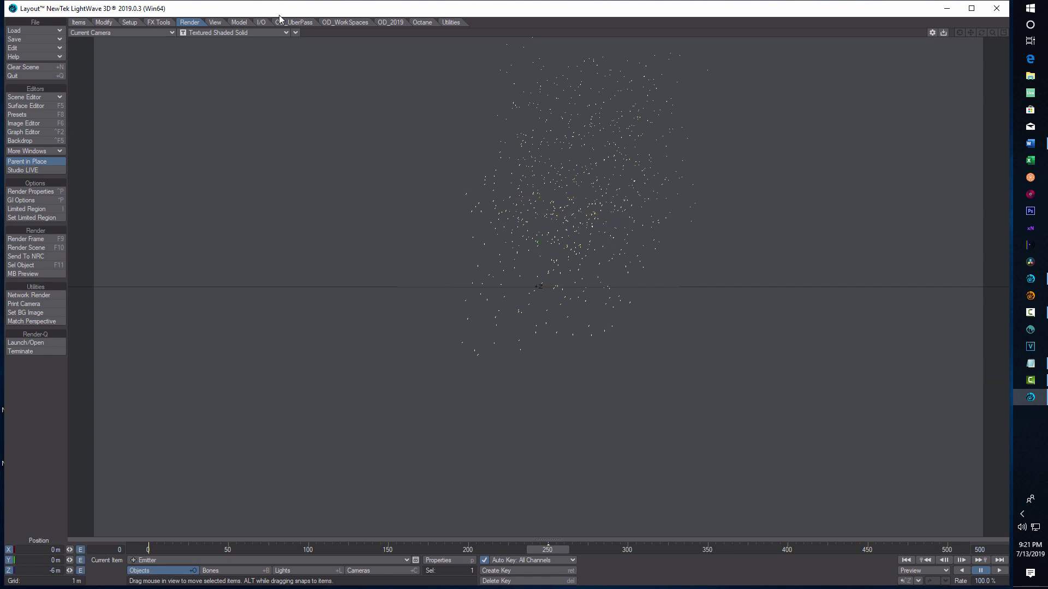
left_click(172, 33)
left_click(175, 72)
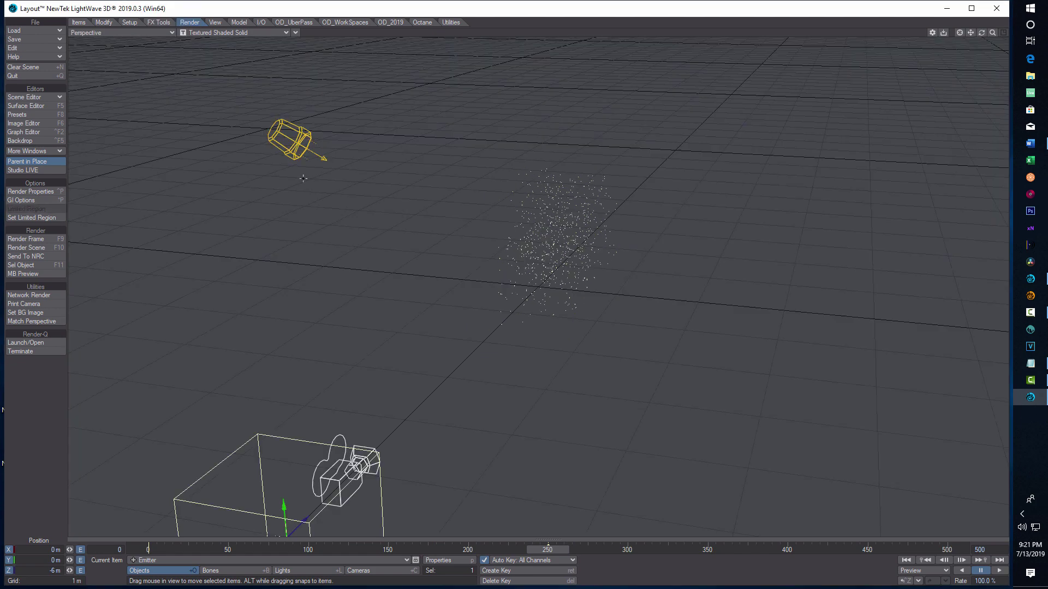
Play the animation in the Perspective view to check the moving emitter's particle trail, pausing at frame 409.
key("y")
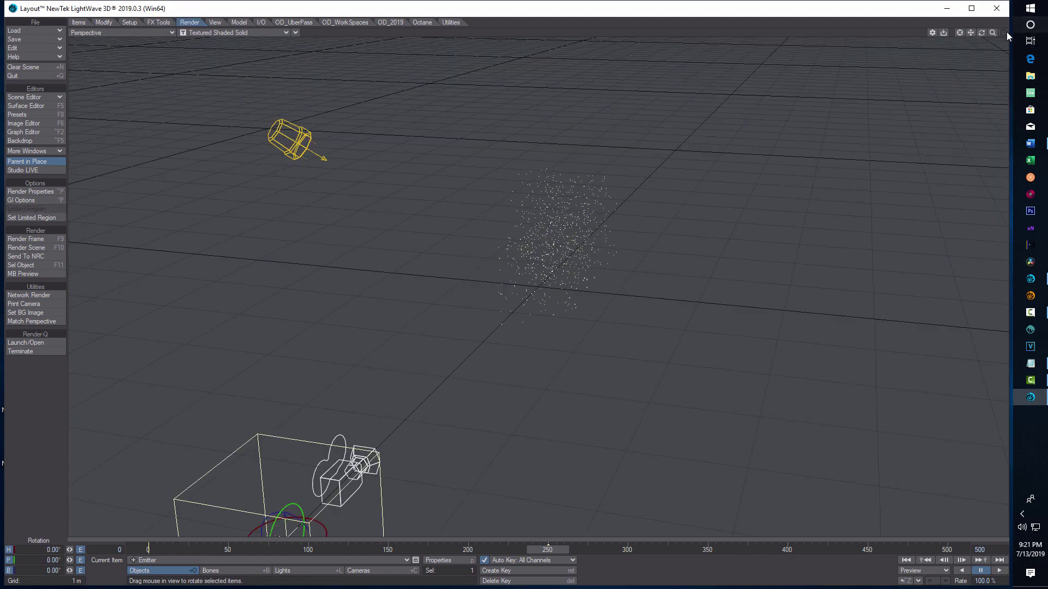
left_click_drag(992, 36, 977, 38)
left_click(999, 570)
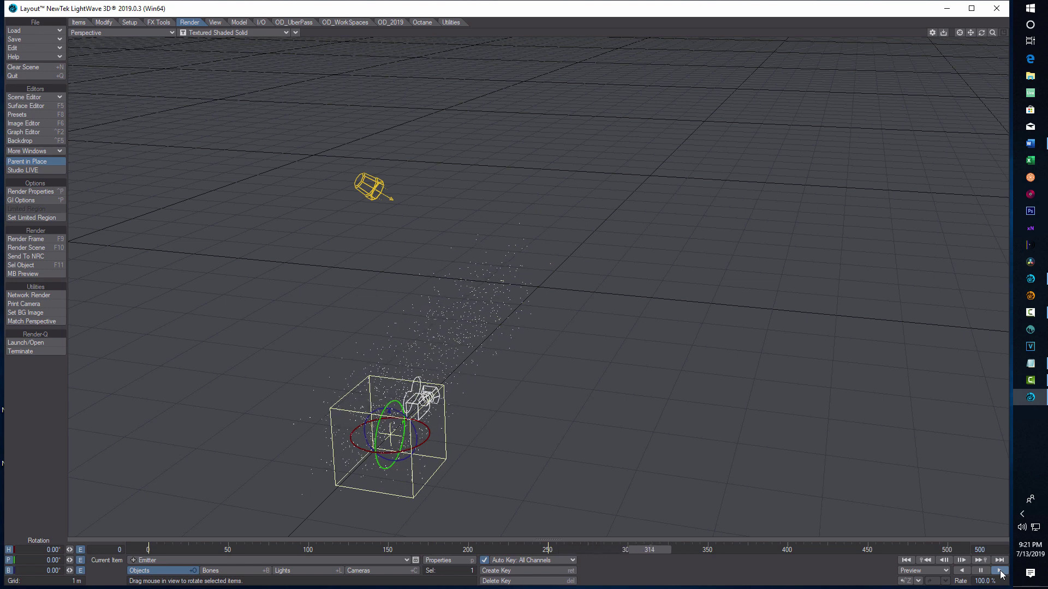
left_click(982, 571)
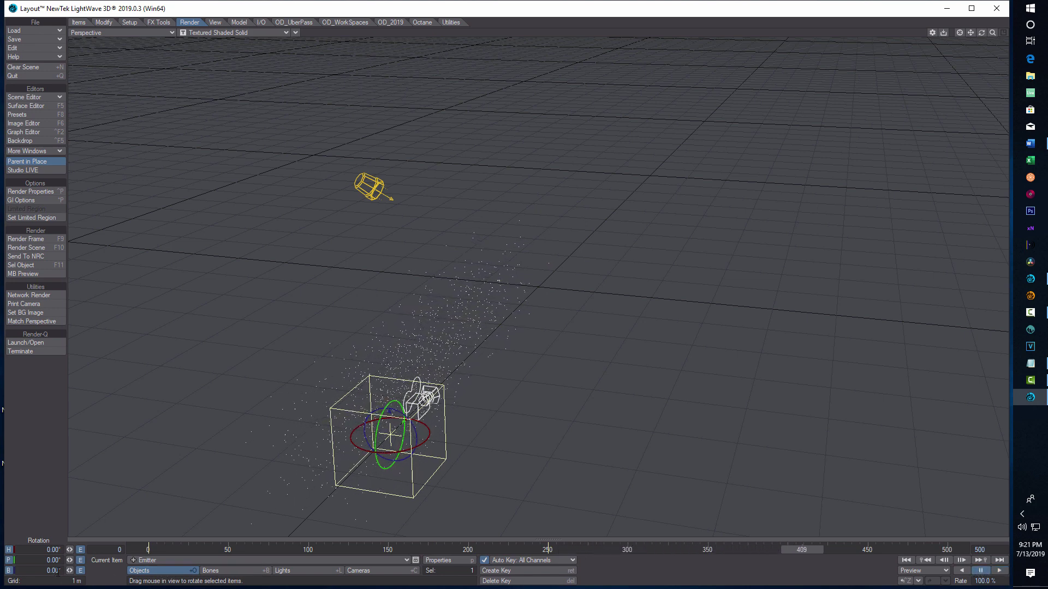
Delete the emitter's motion key at frame 250 for all position, rotation and scale channels.
key("t")
key("y")
key("t")
key("t")
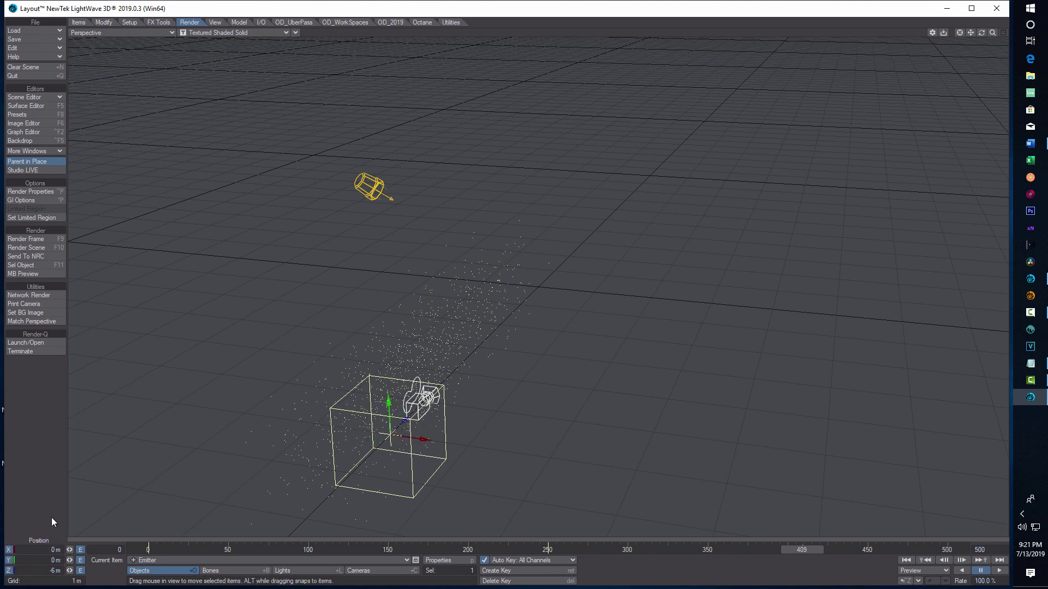
left_click_drag(817, 551, 548, 550)
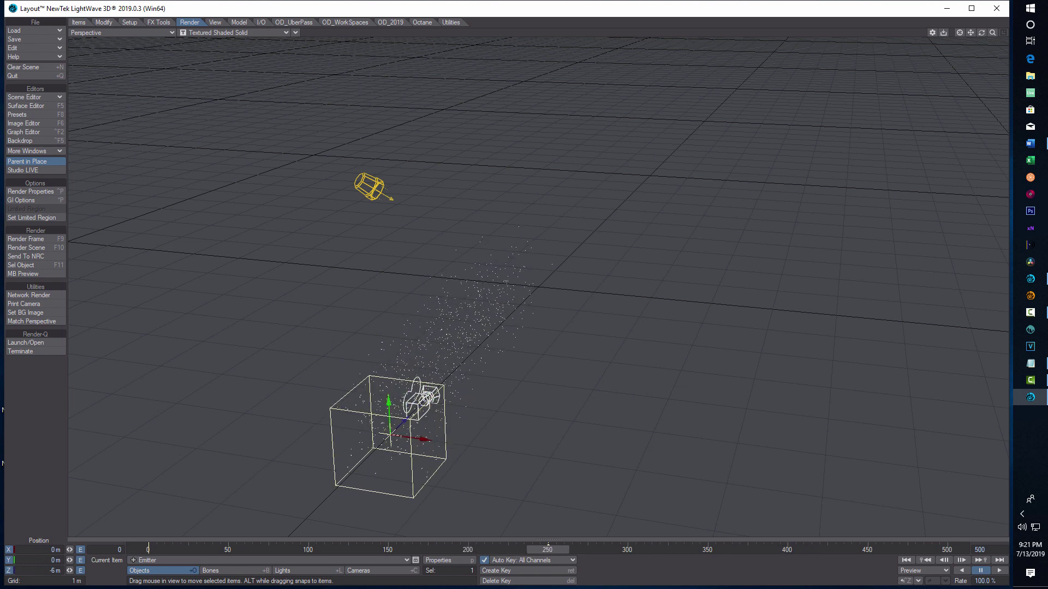
key("Delete")
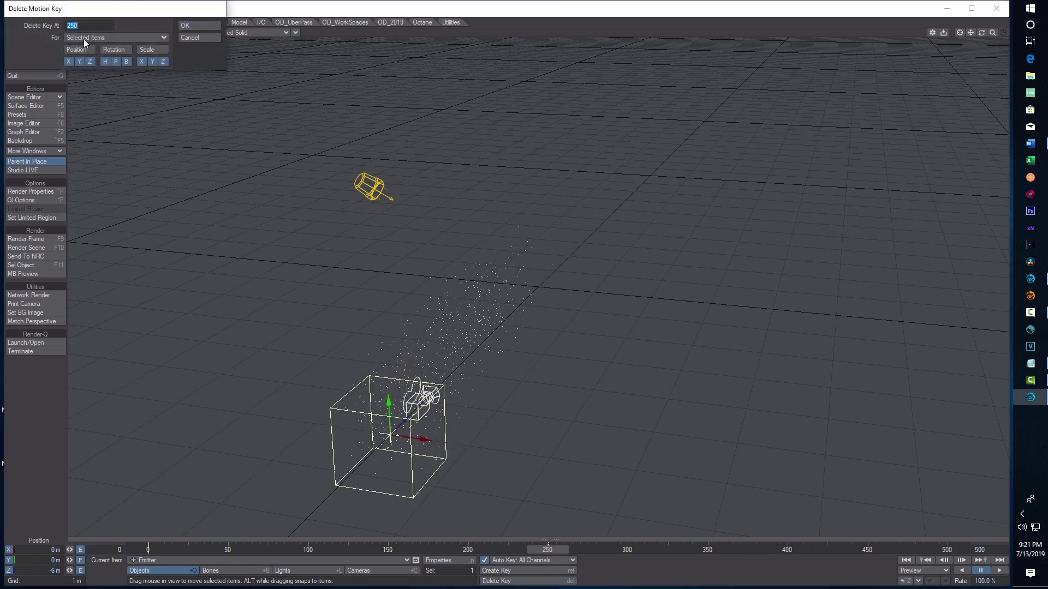
left_click(183, 25)
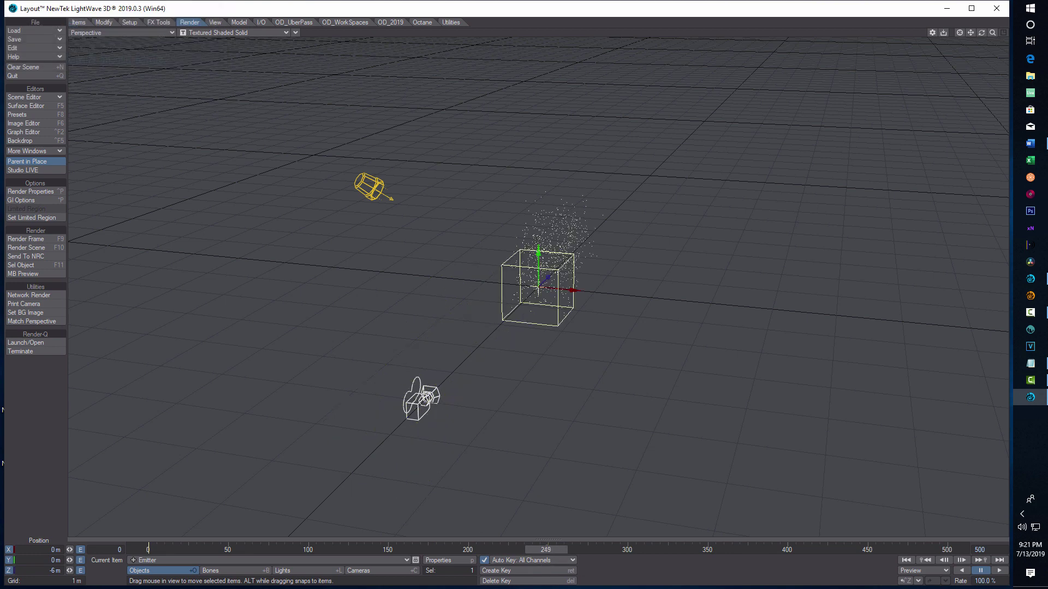
Keyframe the camera's Z position at -6 m on frame 250.
left_click_drag(158, 549, 147, 550)
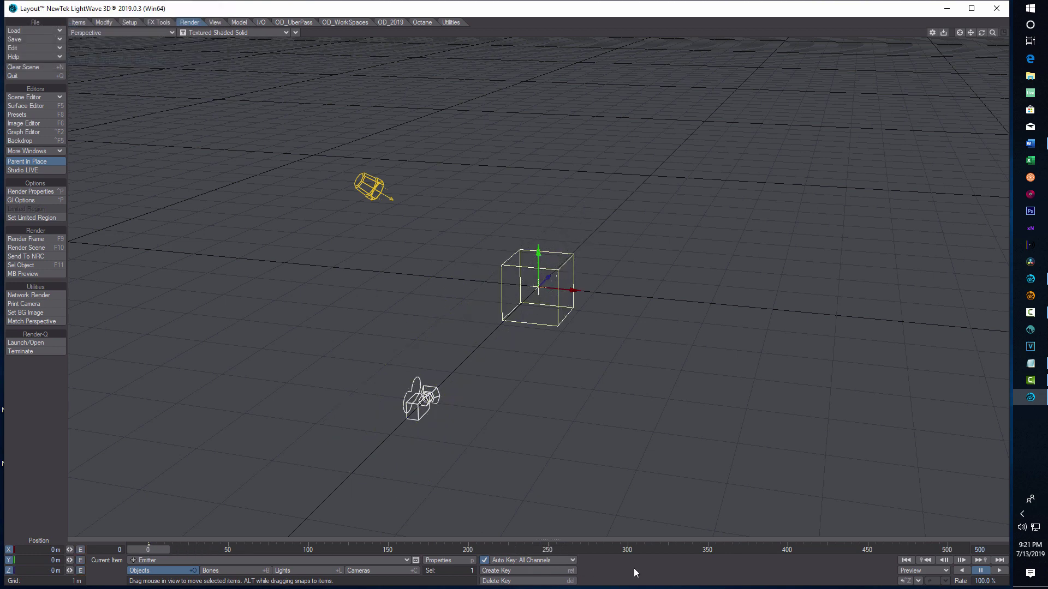
left_click(389, 571)
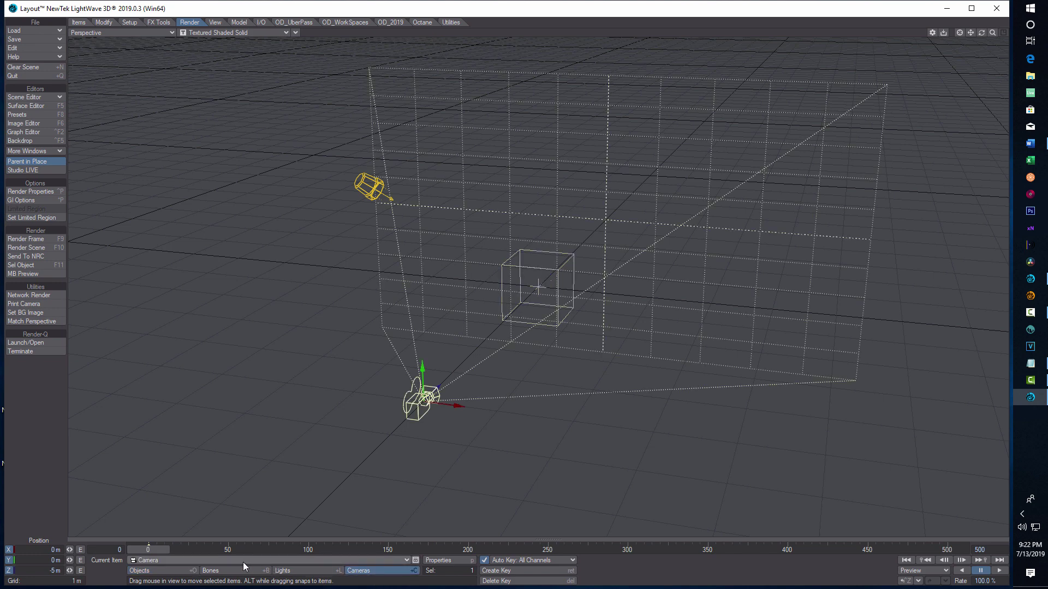
left_click_drag(133, 550, 547, 550)
left_click(25, 568)
key("BackSpace")
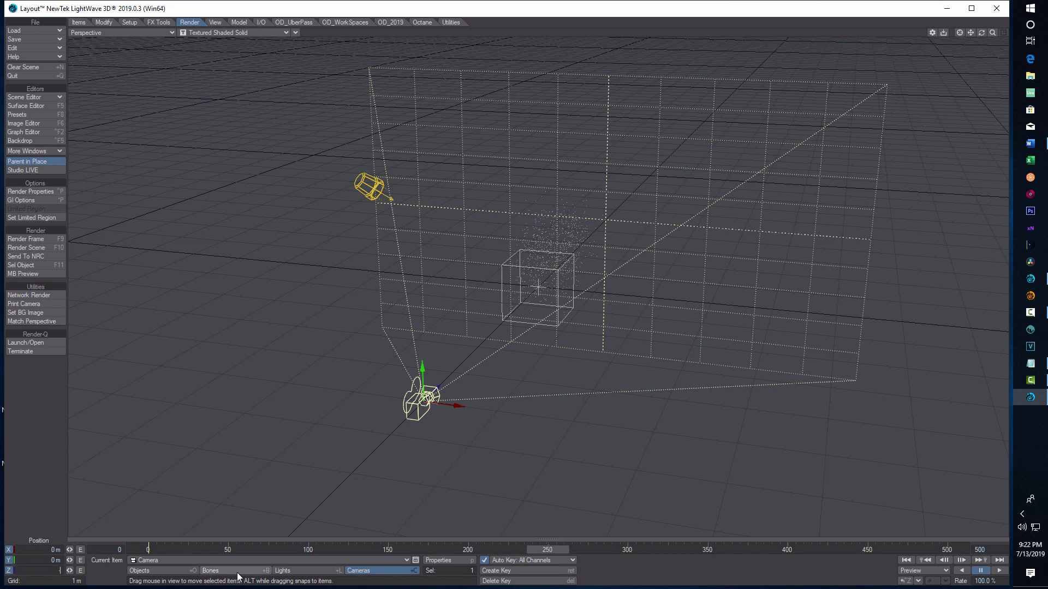
type("-6")
key("Return")
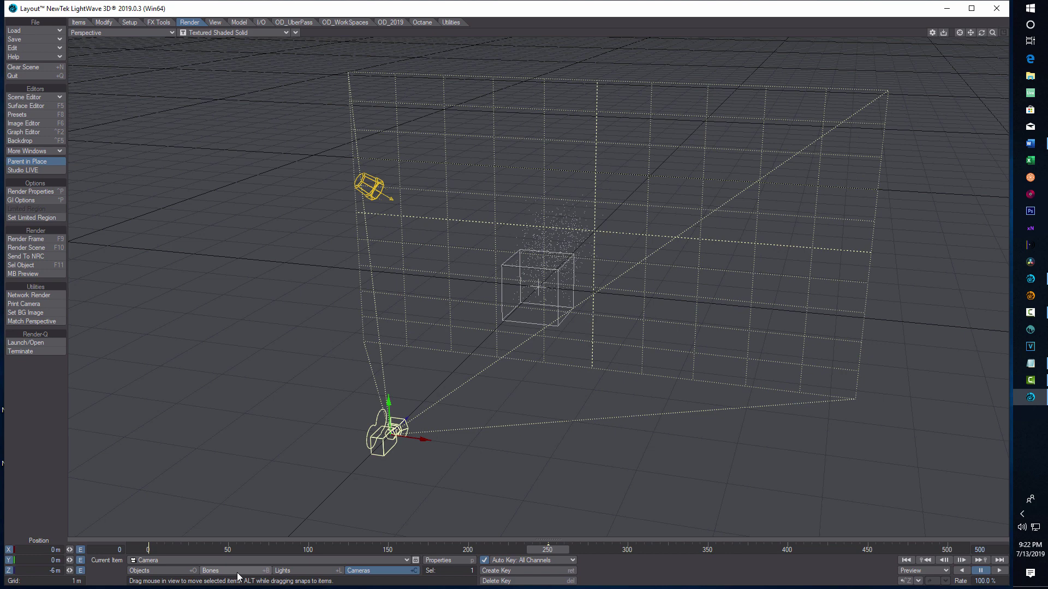
Play the camera move from the first frame in the Perspective view, pause it and return to frame 0.
left_click(907, 560)
left_click(999, 570)
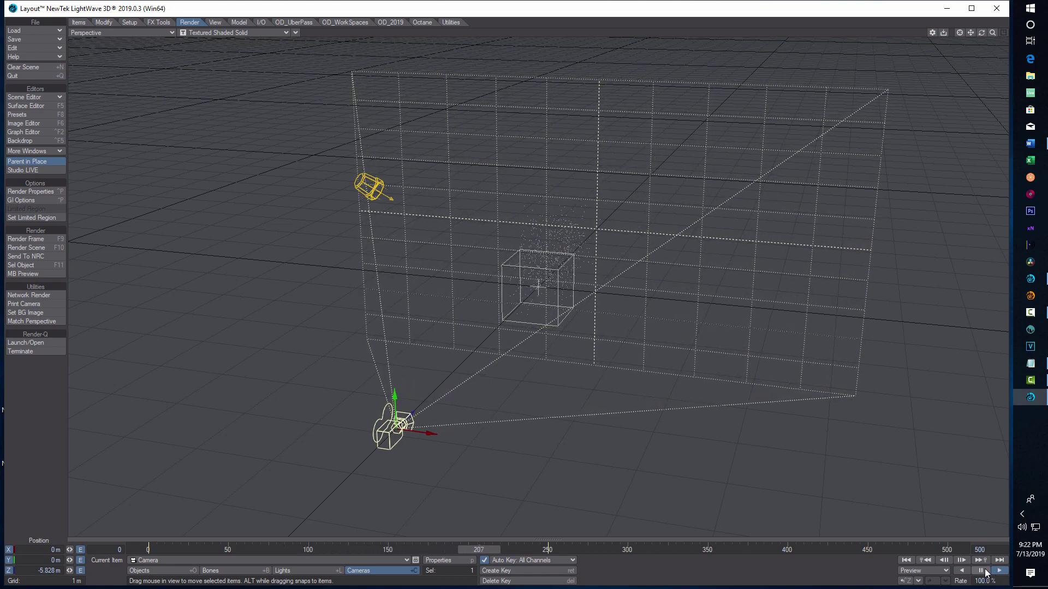
left_click(982, 571)
left_click(913, 562)
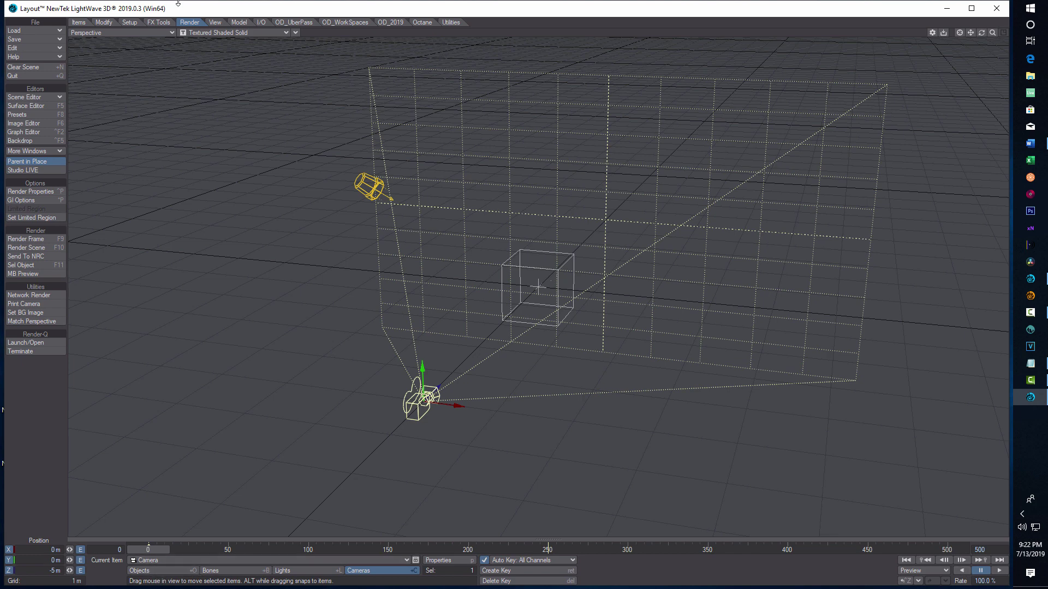
Switch the viewport to the current camera, play the animation to preview the particles and return to frame 0.
left_click(165, 33)
mouse_move(170, 91)
left_click(229, 90)
left_click(999, 571)
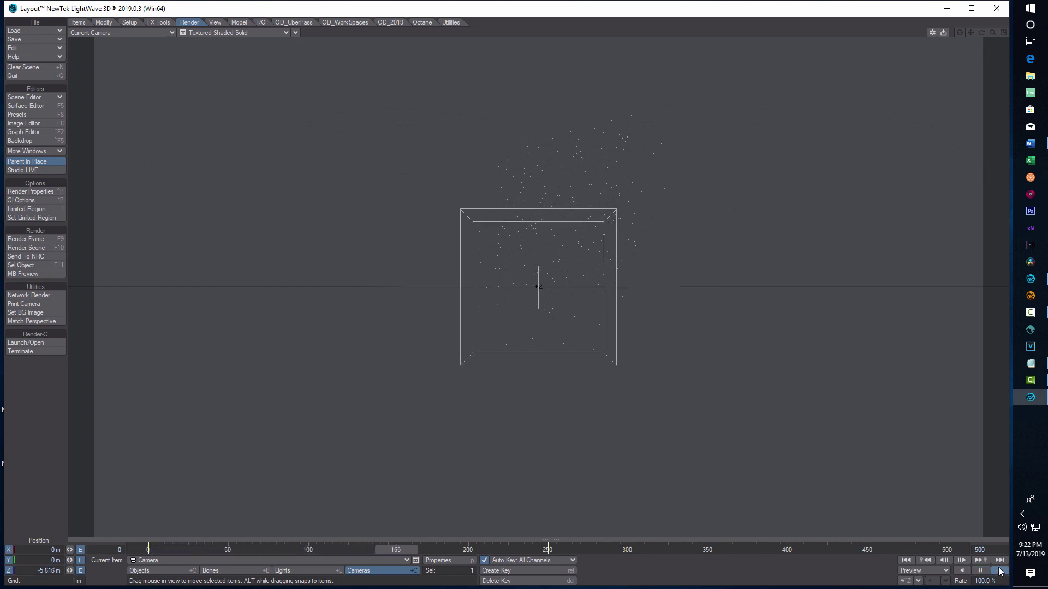
left_click(980, 571)
left_click(906, 560)
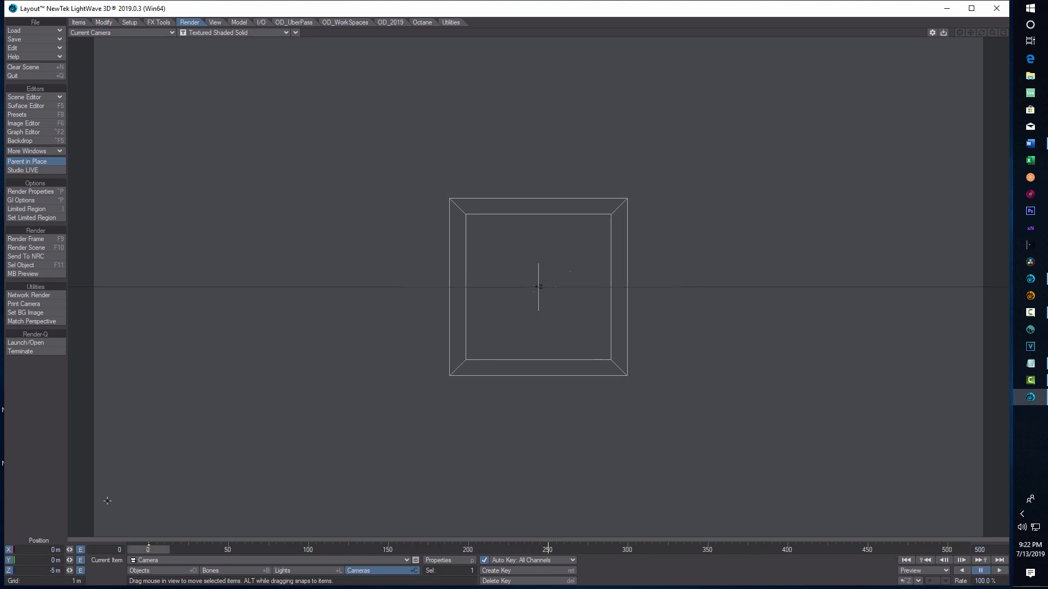
Keyframe the emitter's scale at frame 60 to 6 in X, 5 in Y and 4.5 in Z.
left_click(142, 570)
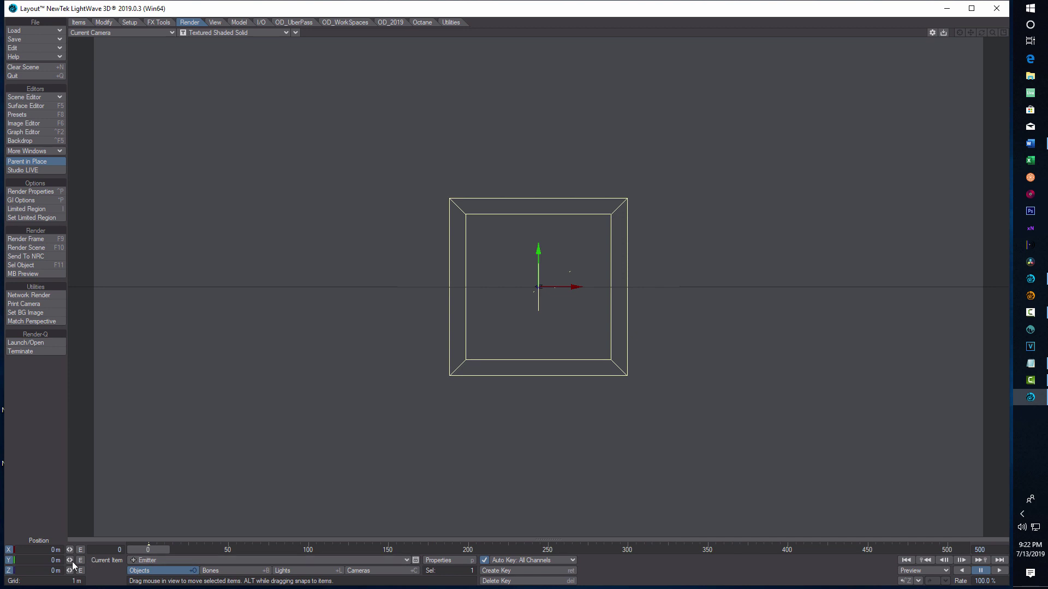
key("shift+h")
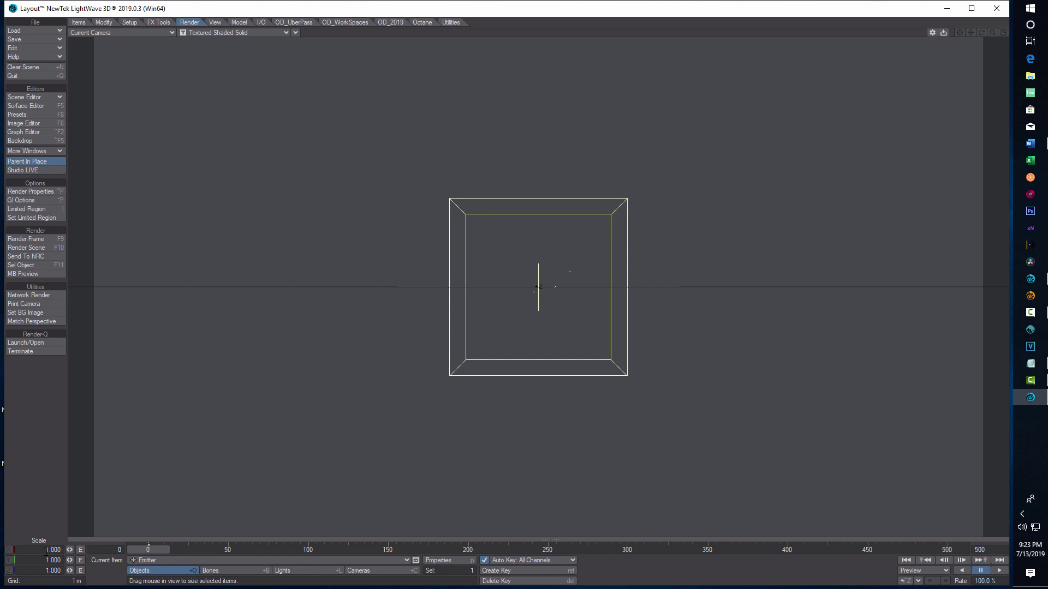
left_click_drag(149, 549, 166, 549)
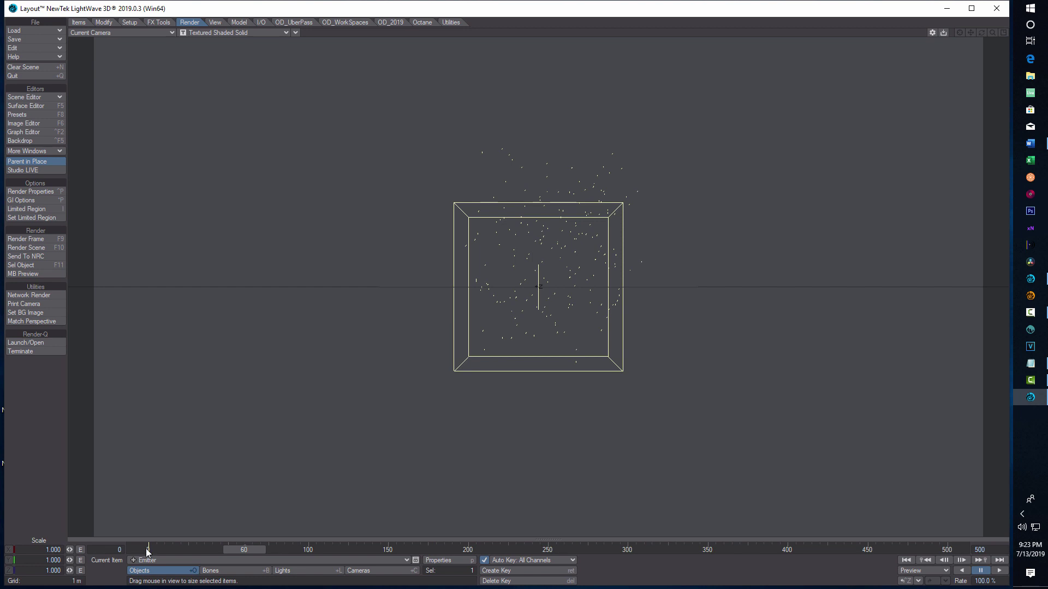
left_click(38, 550)
type("6")
key("Tab")
type("5")
key("Tab")
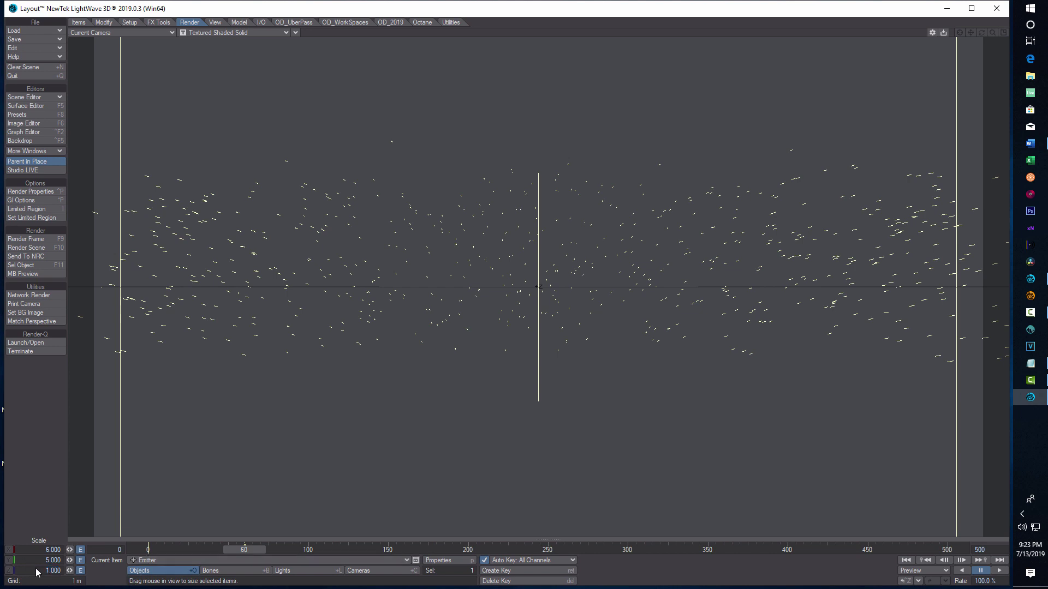
type("4.5")
key("Return")
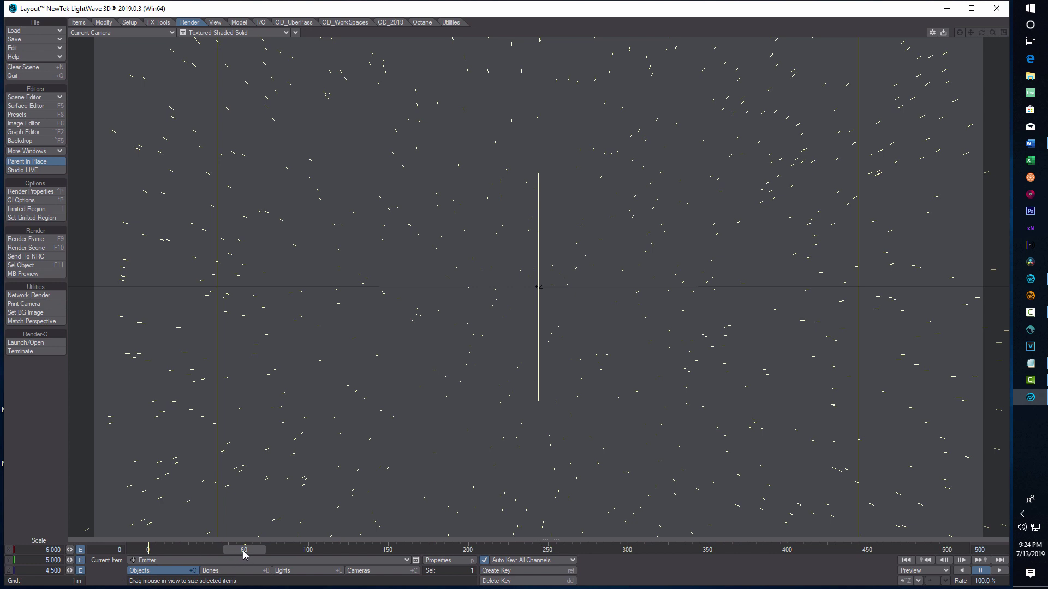
Play the scaled emitter's animation from the start in the camera view, pause it and return to frame 0.
left_click(906, 560)
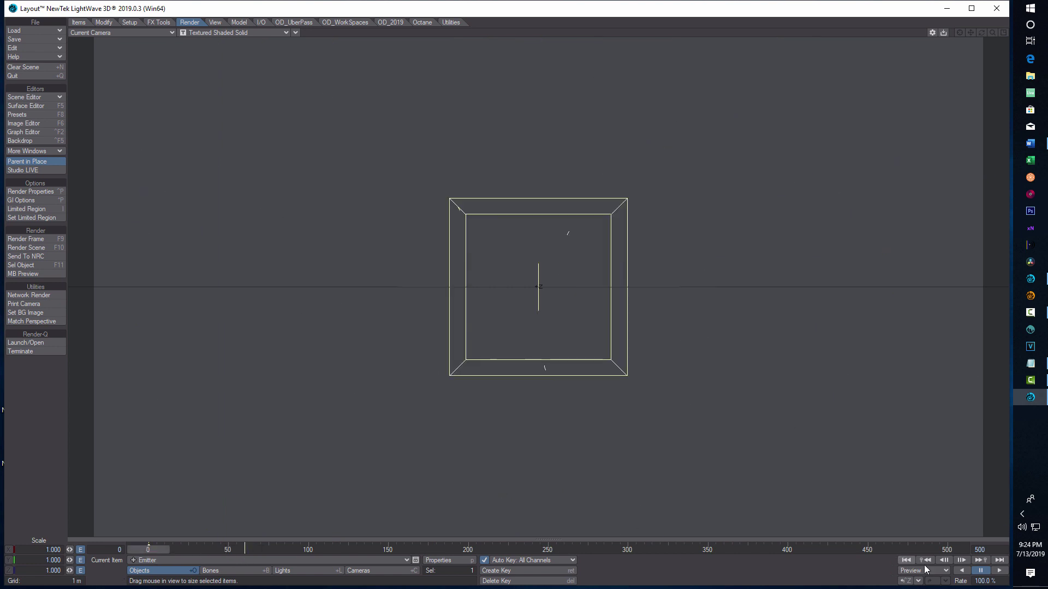
left_click(999, 570)
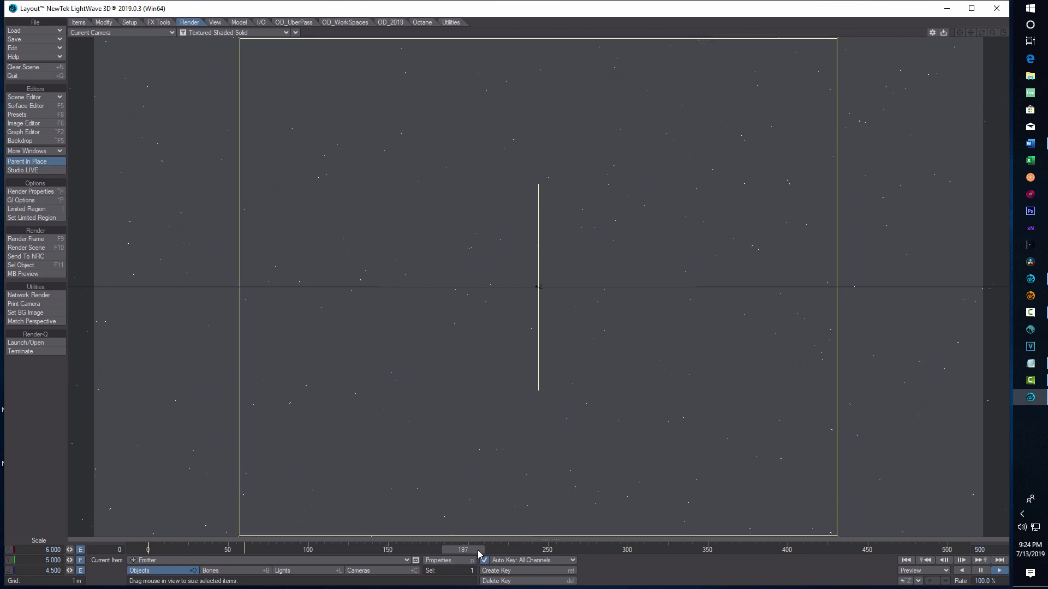
left_click(981, 570)
left_click(906, 560)
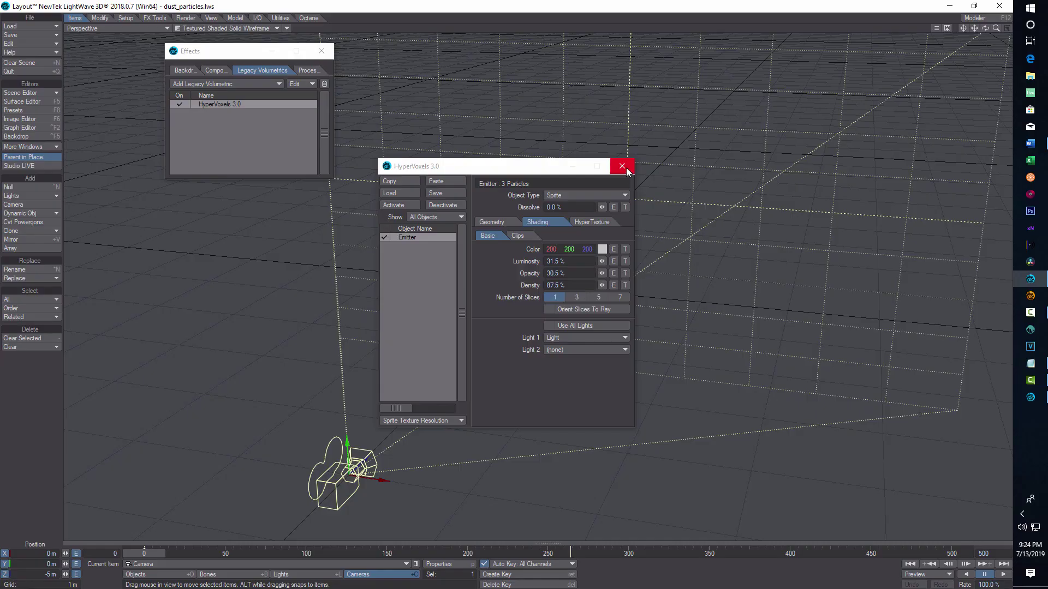
In the dust_particles.lws scene, close the HyperVoxels and Effects windows and show the current camera view in VPR mode.
left_click(627, 164)
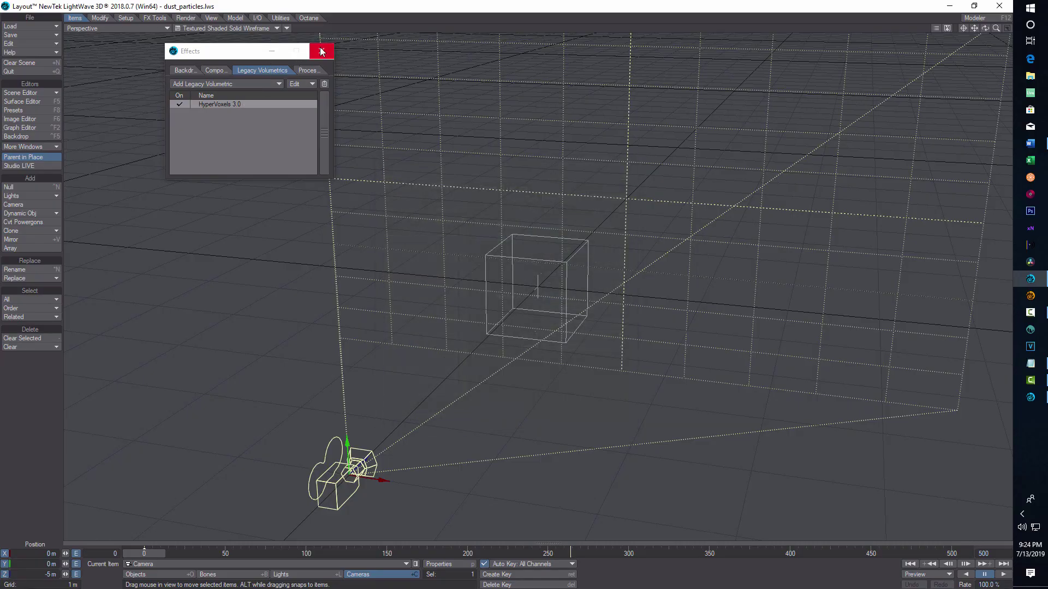
left_click(321, 51)
left_click(1003, 575)
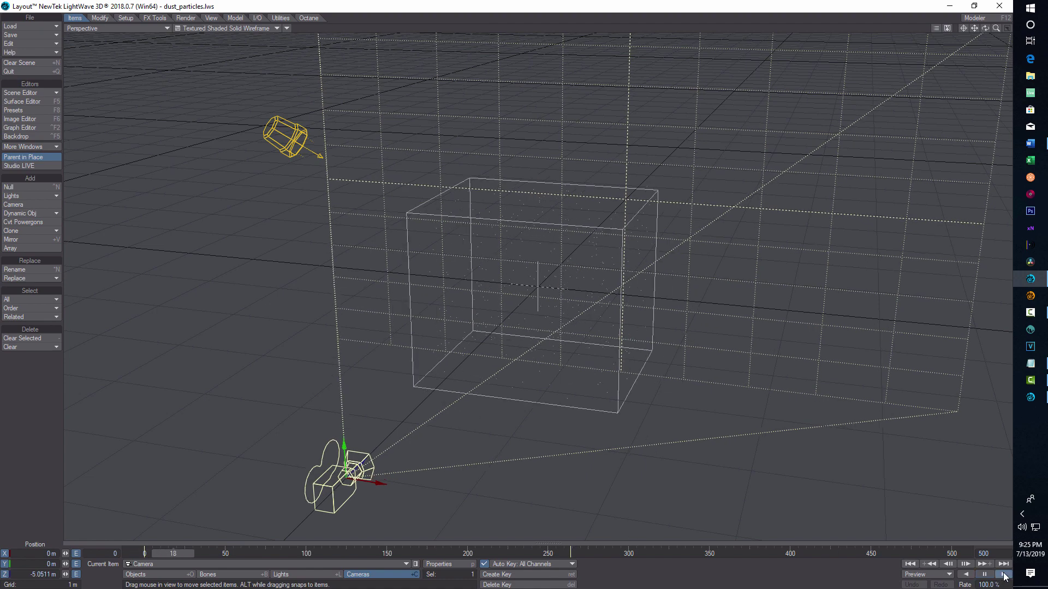
left_click(163, 28)
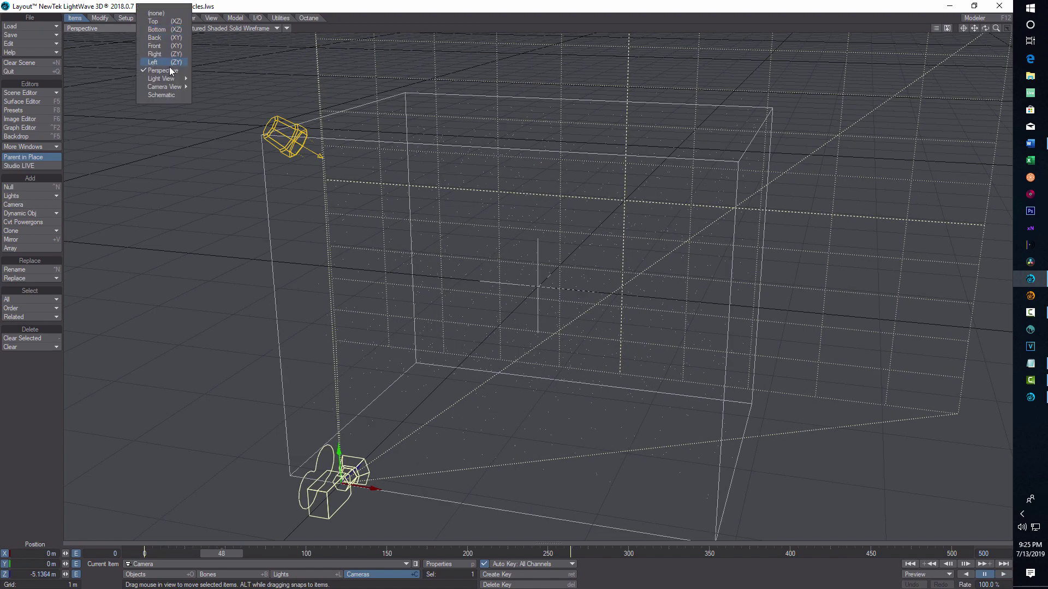
left_click(273, 28)
left_click(261, 79)
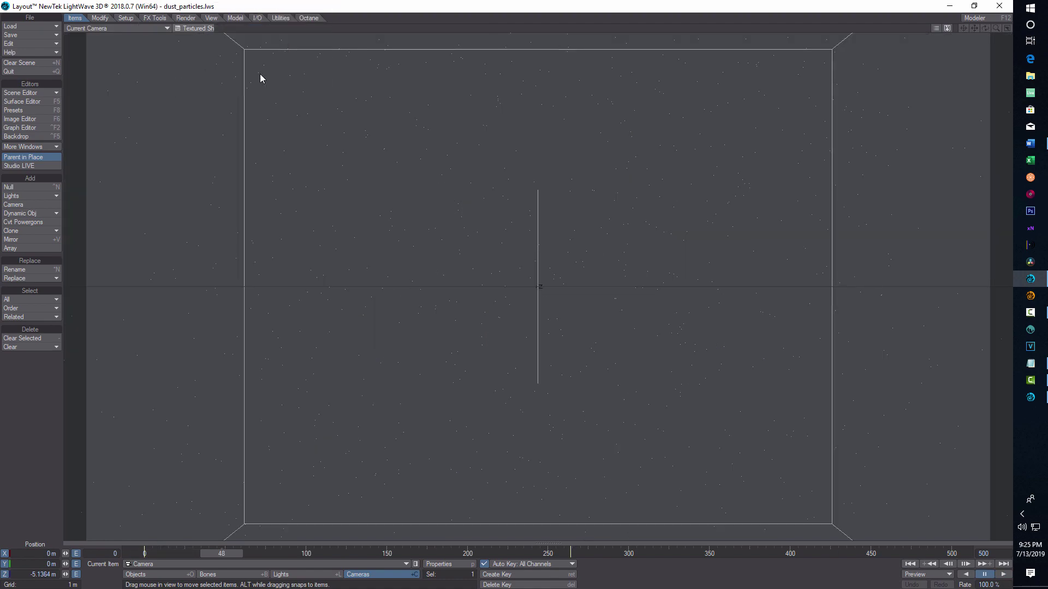
Play the VPR render of the dust particles from the first frame and pause at frame 231.
left_click(910, 563)
left_click(1004, 575)
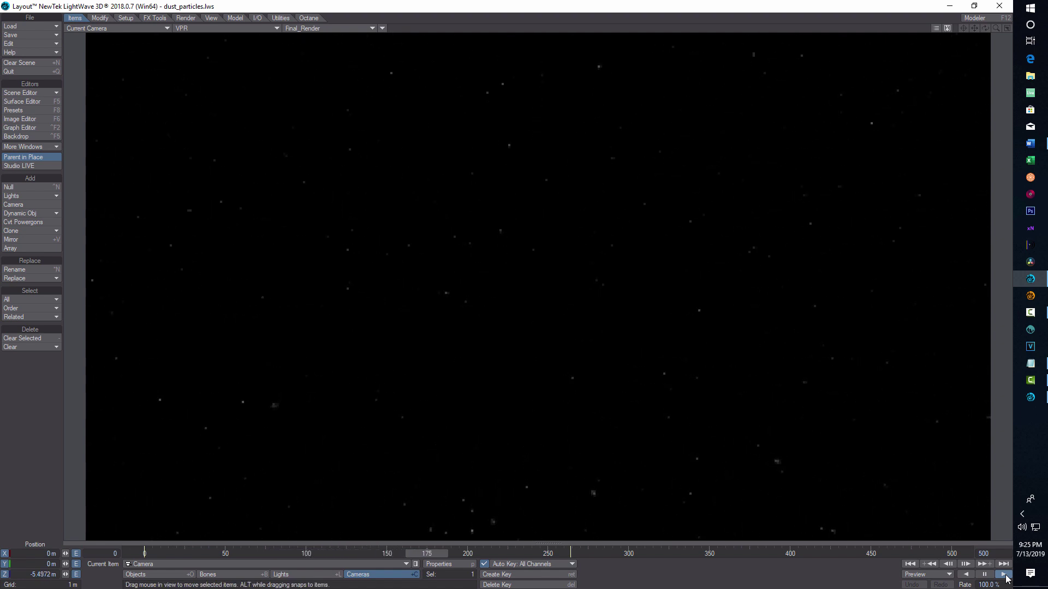
left_click(984, 575)
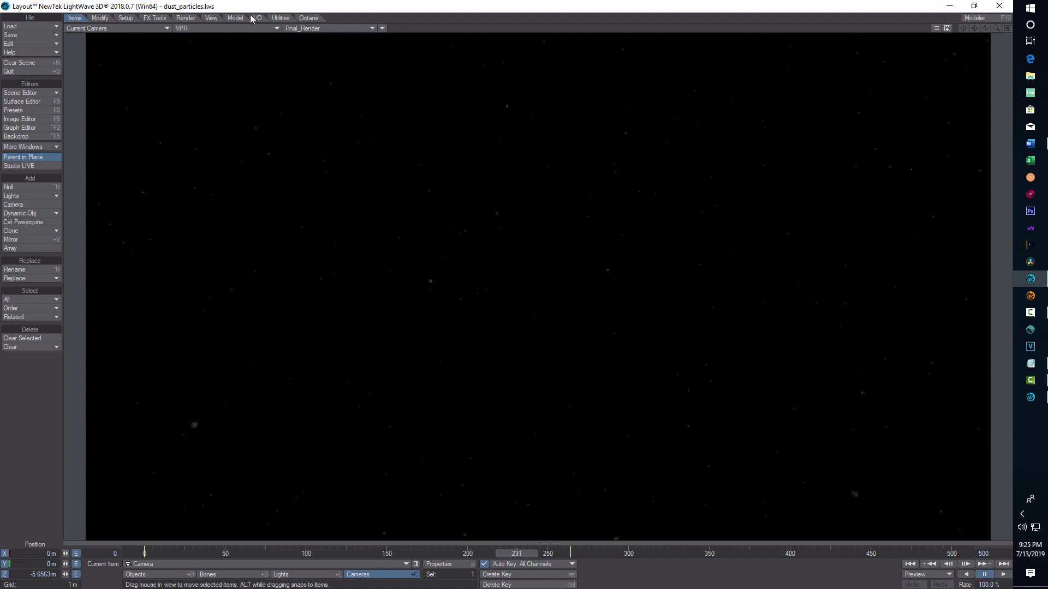
Set the viewport to Textured Shaded Solid Wireframe and replay the animation from the start, pausing at frame 287.
left_click(277, 28)
left_click(277, 61)
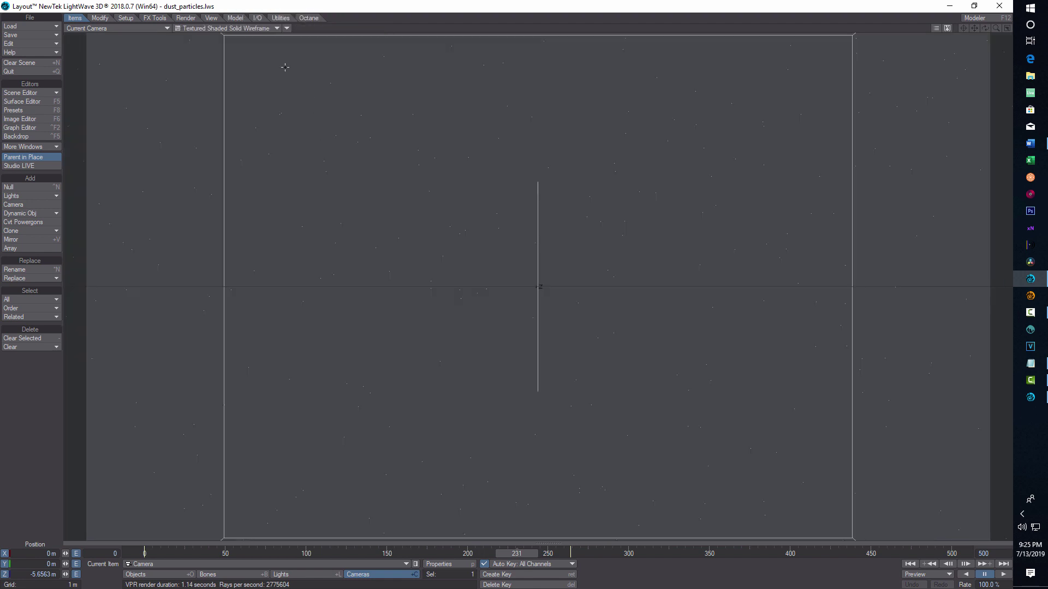
left_click(911, 564)
left_click(1002, 576)
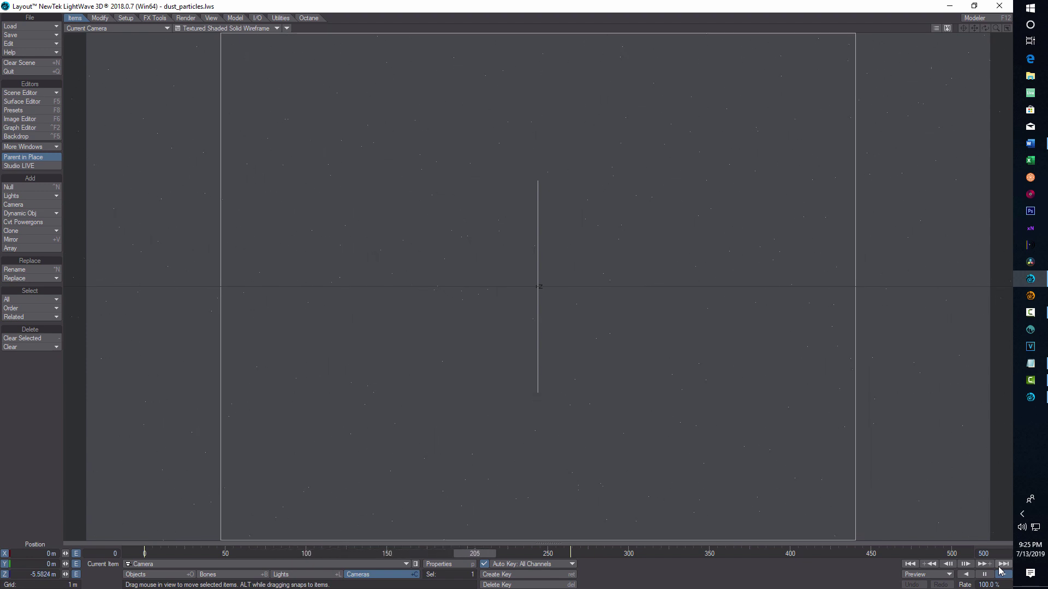
left_click(984, 575)
left_click(983, 575)
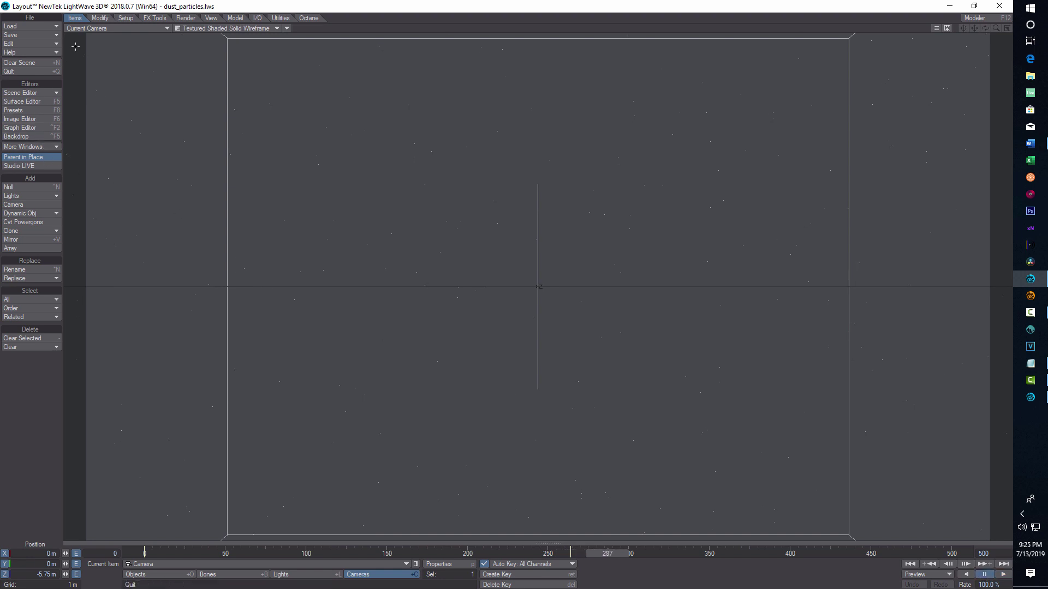
Open the render output properties and turn off Use Preferences Output Path for the Final_Render output.
left_click(191, 20)
left_click(35, 186)
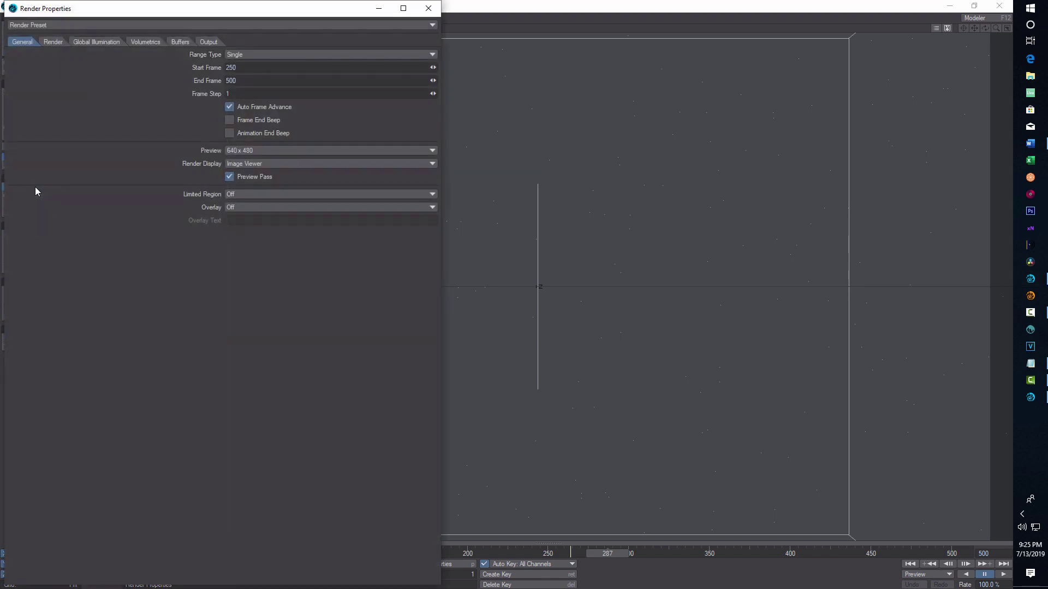
left_click(209, 43)
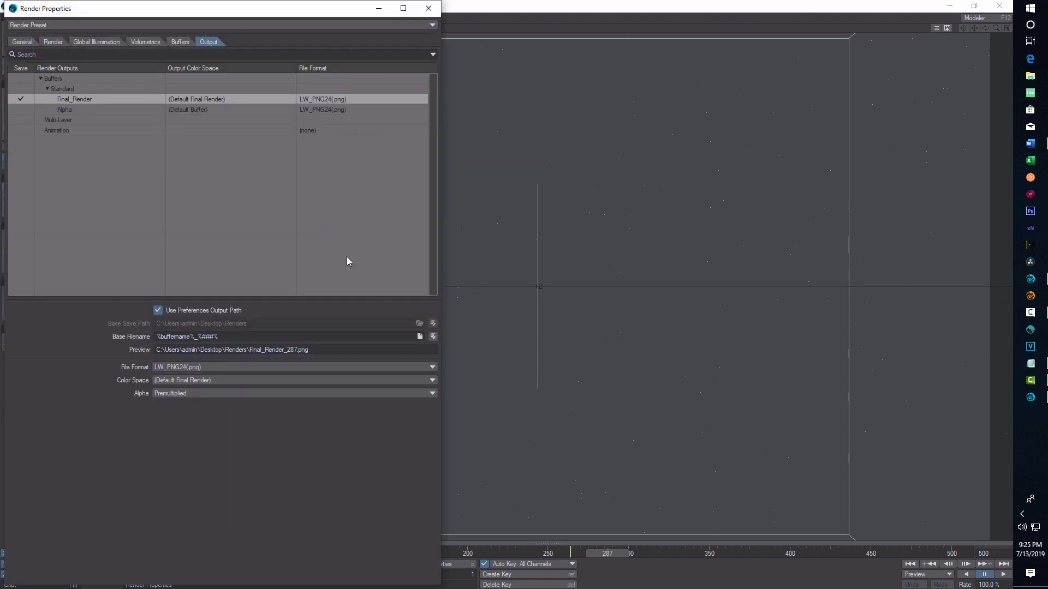
left_click(158, 310)
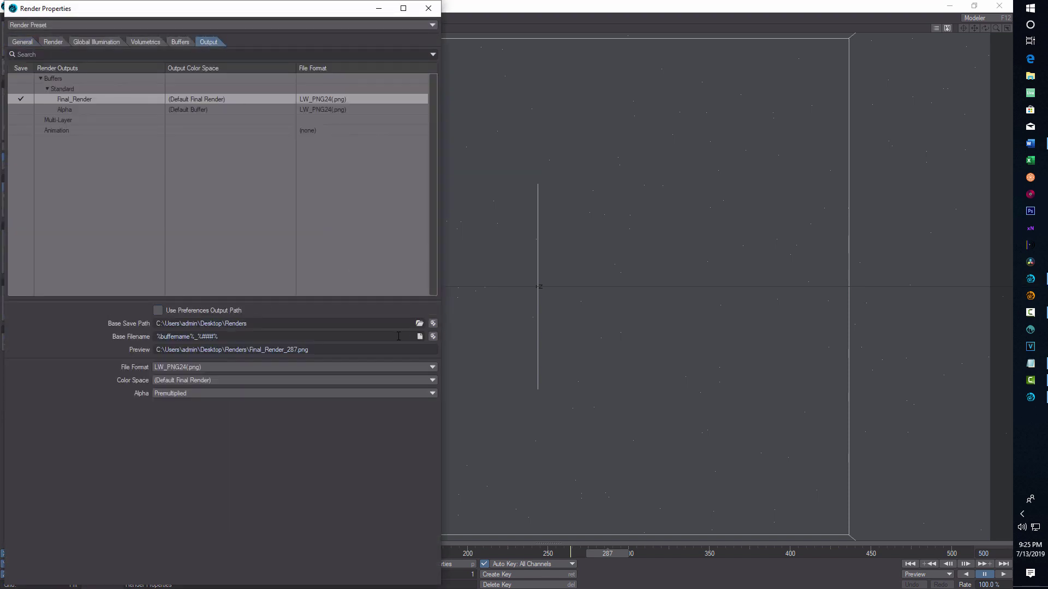
Set the base save path of the Final_Render output to the Dust1 folder on the Desktop.
left_click(419, 324)
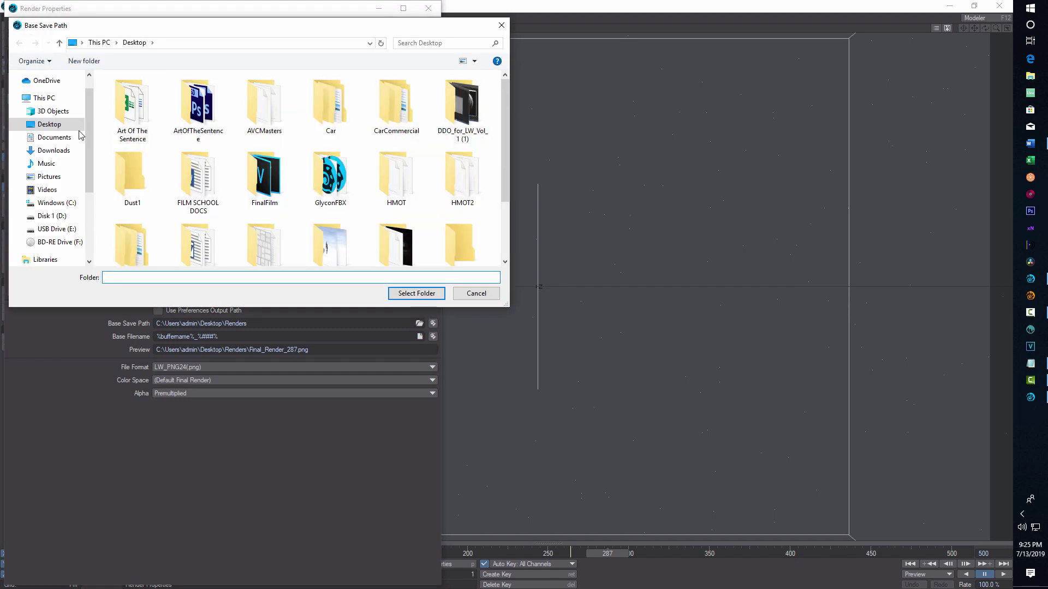
left_click(131, 175)
left_click(406, 294)
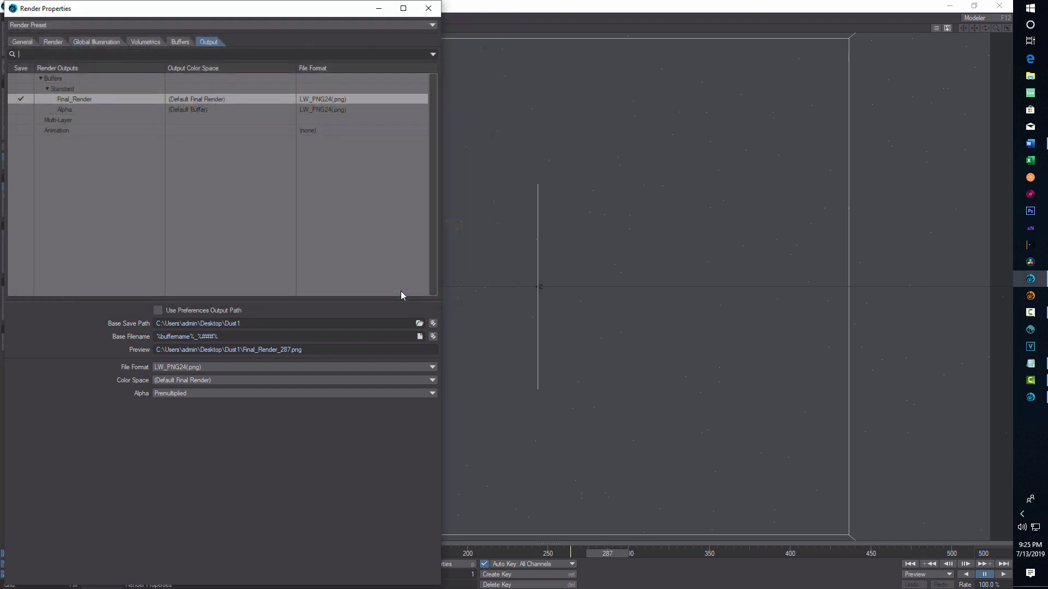
Set the render start frame to 225, close the render properties, and render the scene with the render display turned off.
left_click(21, 42)
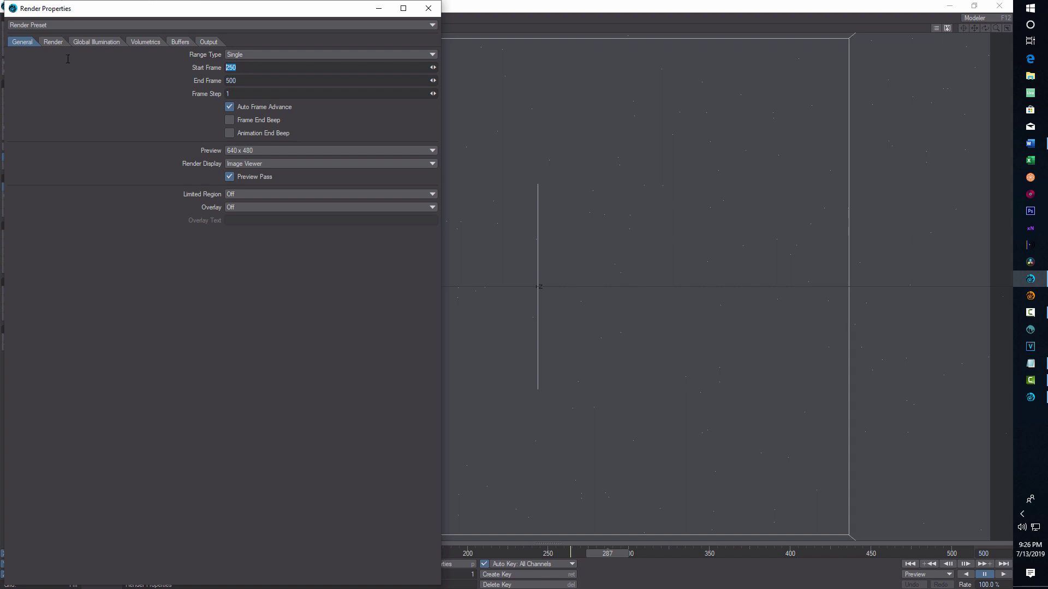
type("225")
left_click(428, 8)
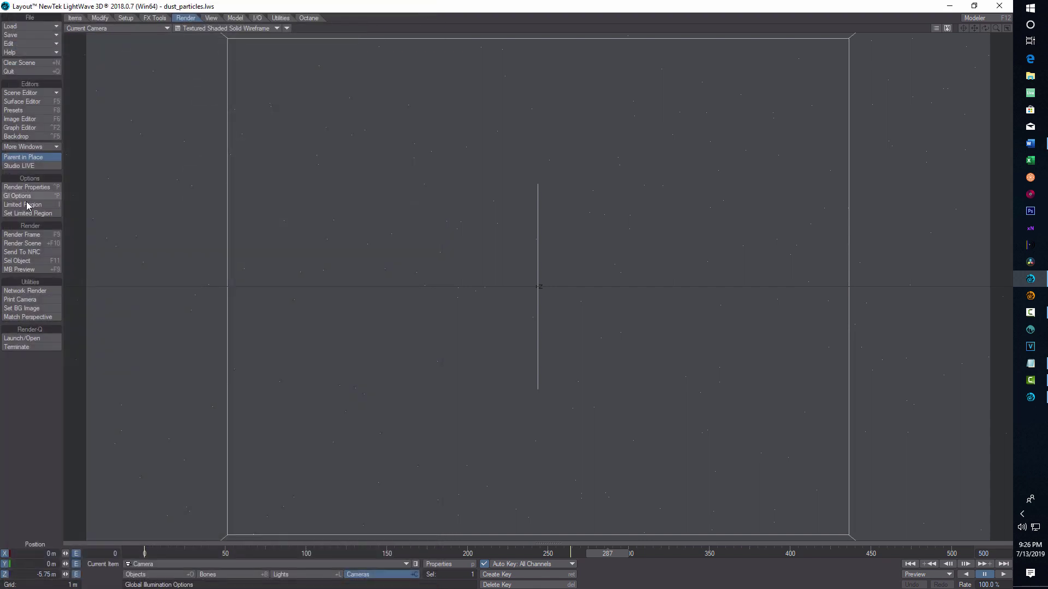
left_click(27, 245)
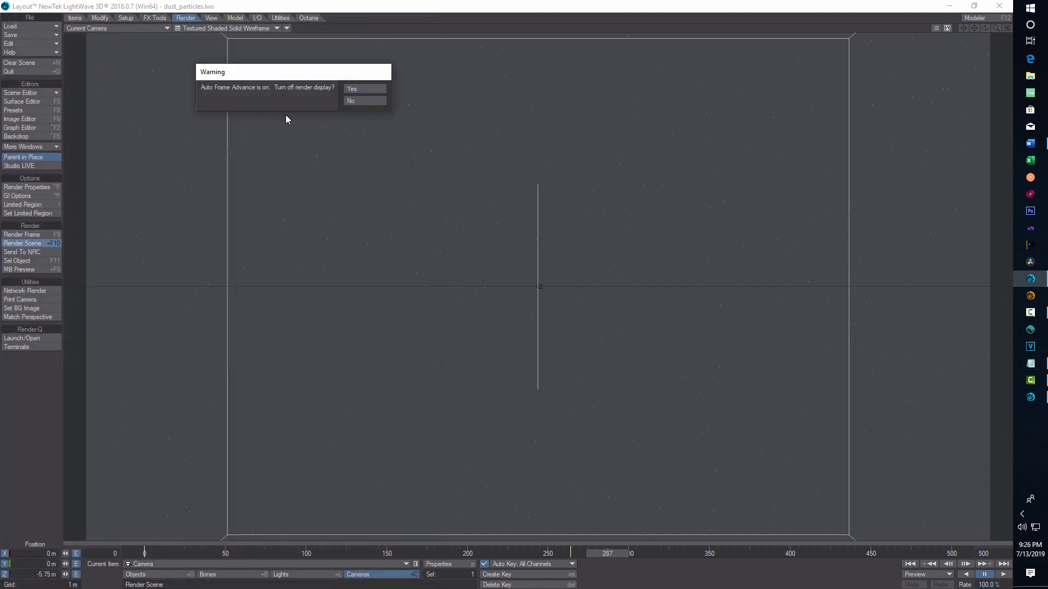
left_click(362, 88)
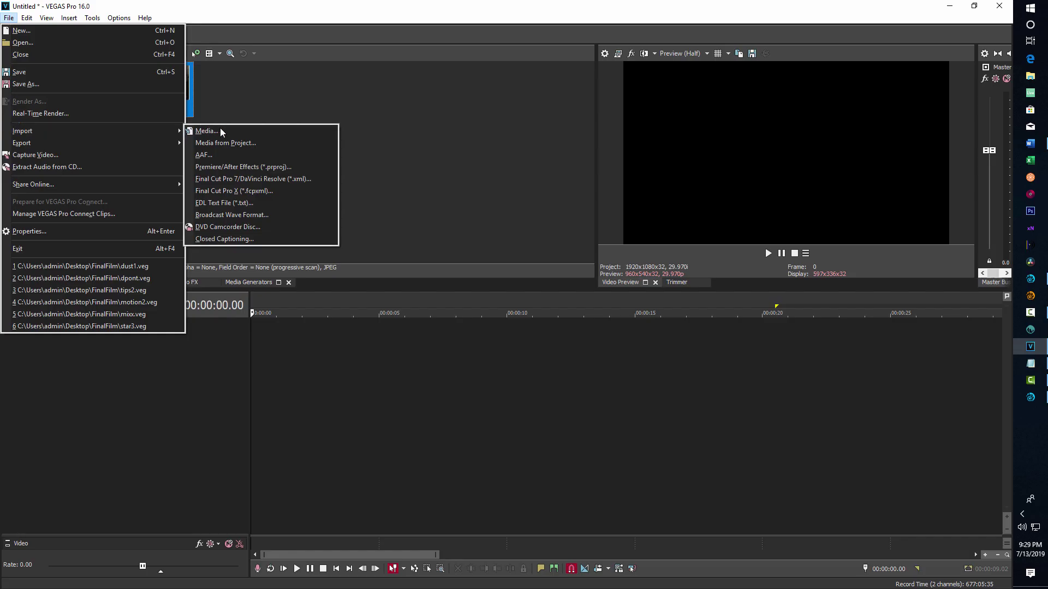
In VEGAS Pro, import Final_Render_225 to Final_Render_500 from the Desktop's Dust1 folder as an image sequence with the default media properties.
left_click(221, 133)
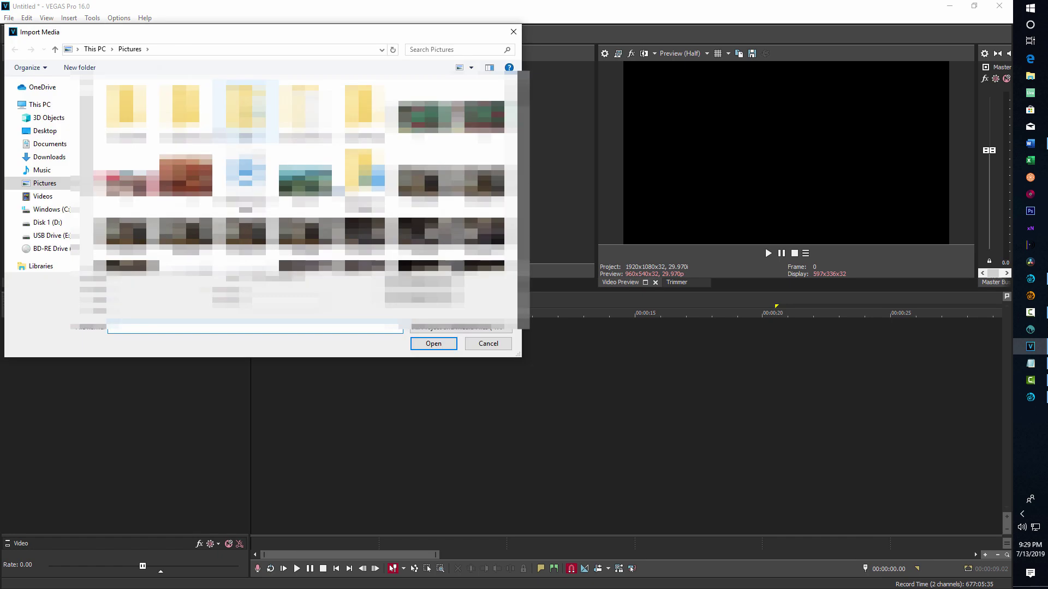
left_click(56, 136)
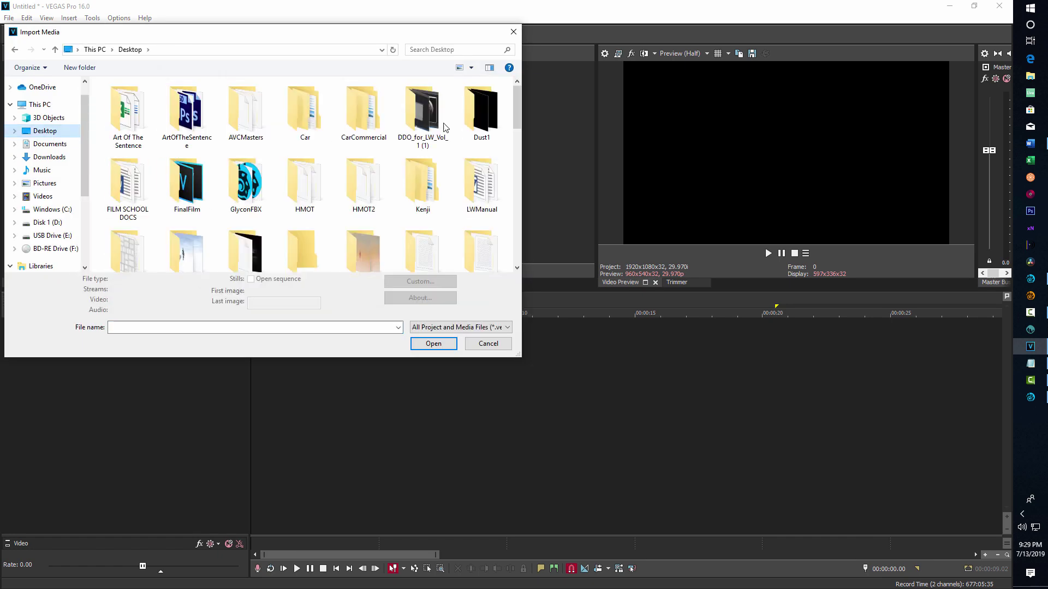
double_click(486, 121)
left_click(119, 98)
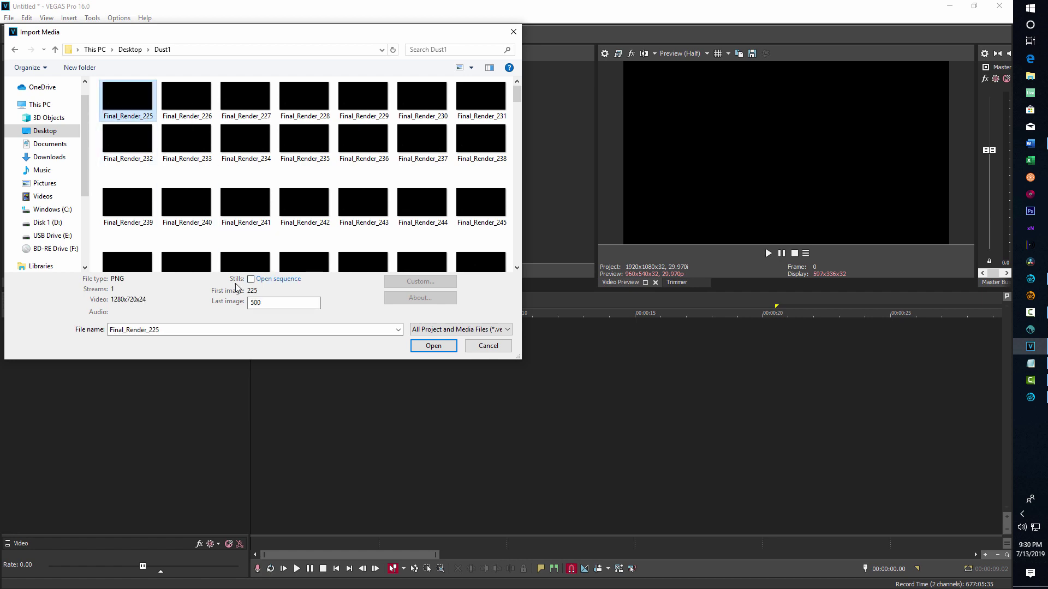
left_click(251, 279)
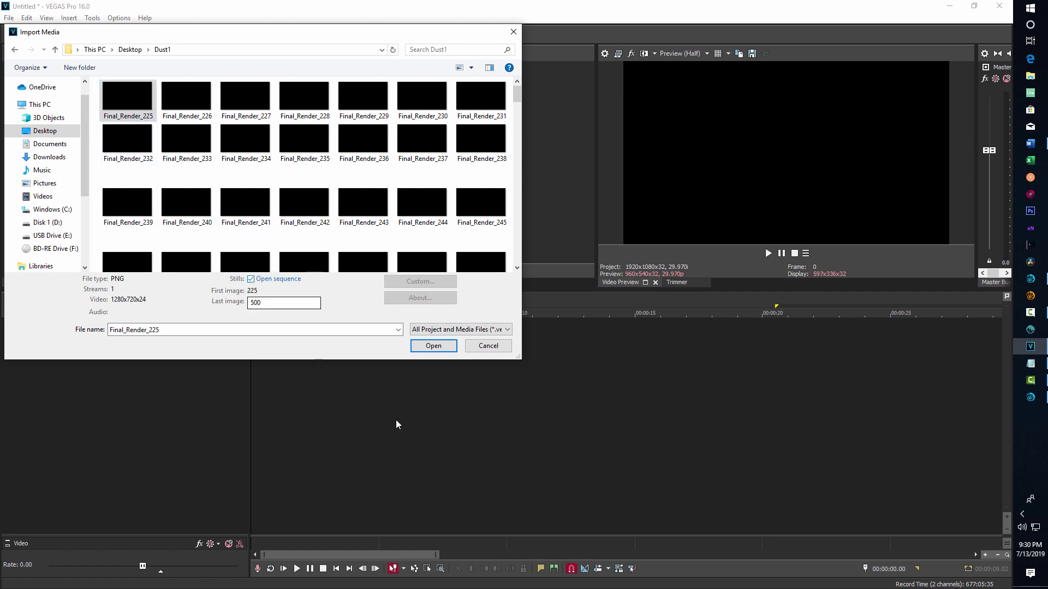
left_click(433, 347)
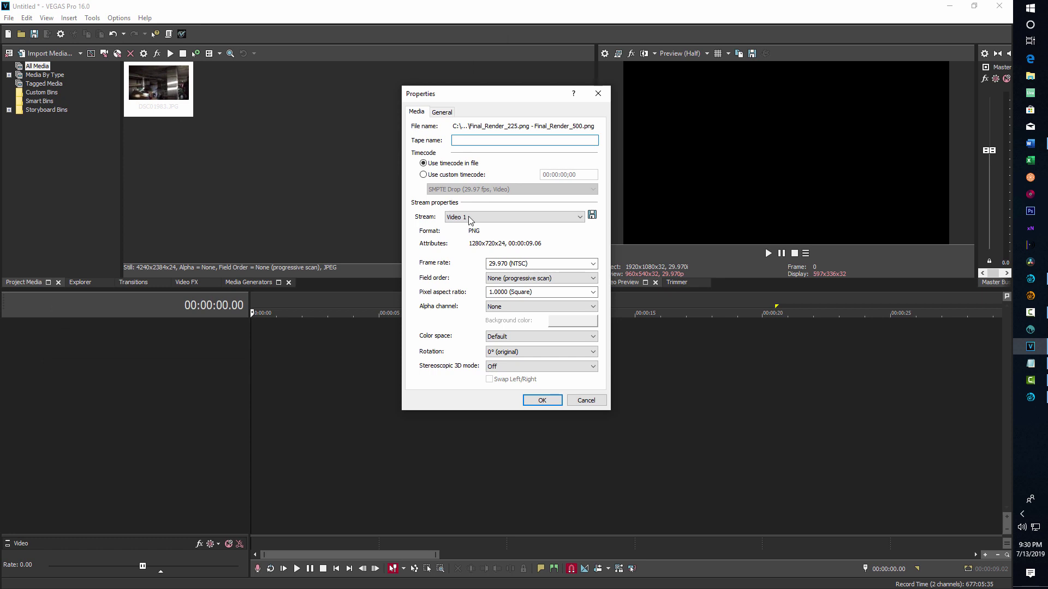
left_click(542, 401)
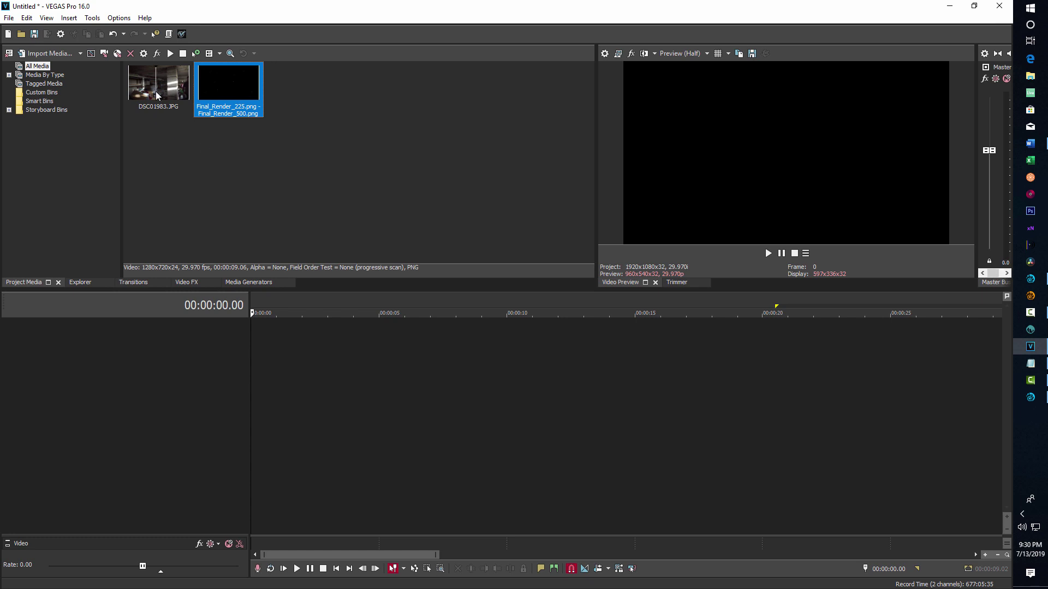
Place DSC01983.JPG at the start of the timeline and add a single empty video track above it.
left_click_drag(156, 93, 243, 437)
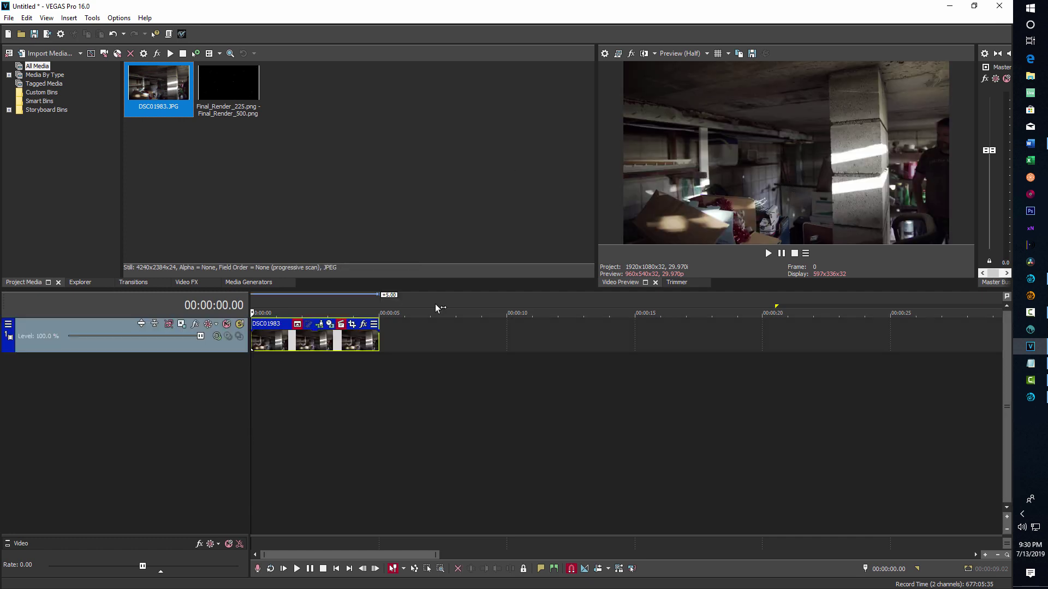
left_click(324, 470)
key("ctrl+shift+q")
key("ctrl+shift+q")
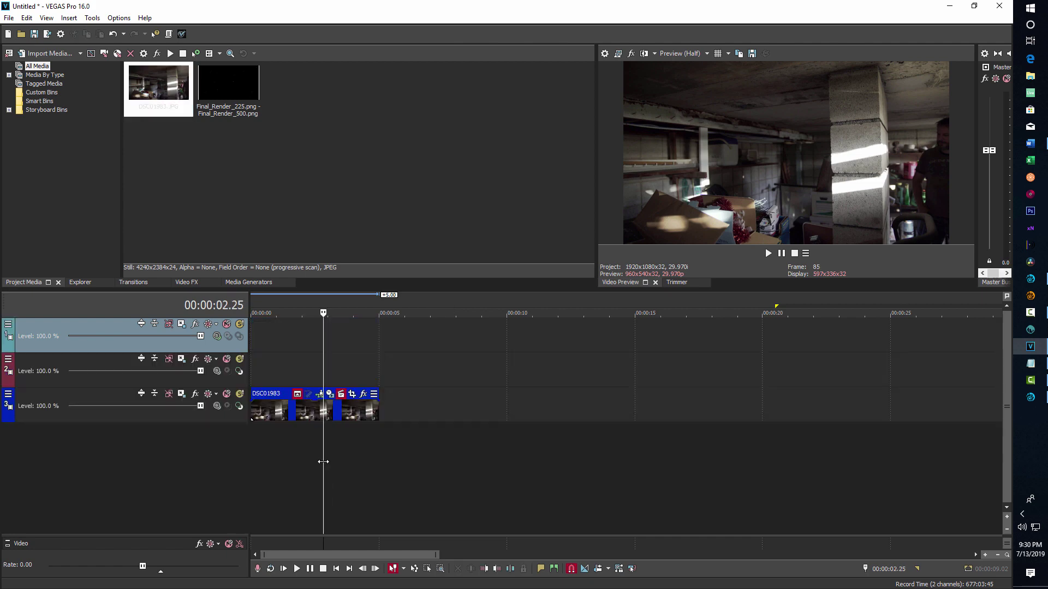
right_click(195, 344)
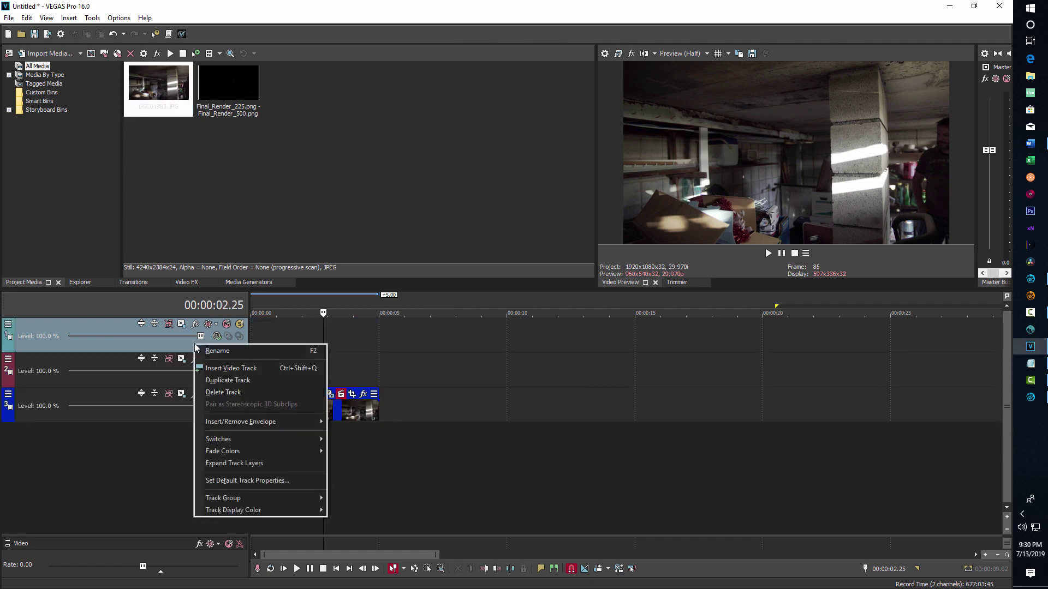
left_click(240, 394)
Place the Final_Render sequence at the start of the upper track, match the project video settings to it, and lengthen the DSC01983 clip beneath.
left_click_drag(228, 90, 256, 336)
left_click(567, 234)
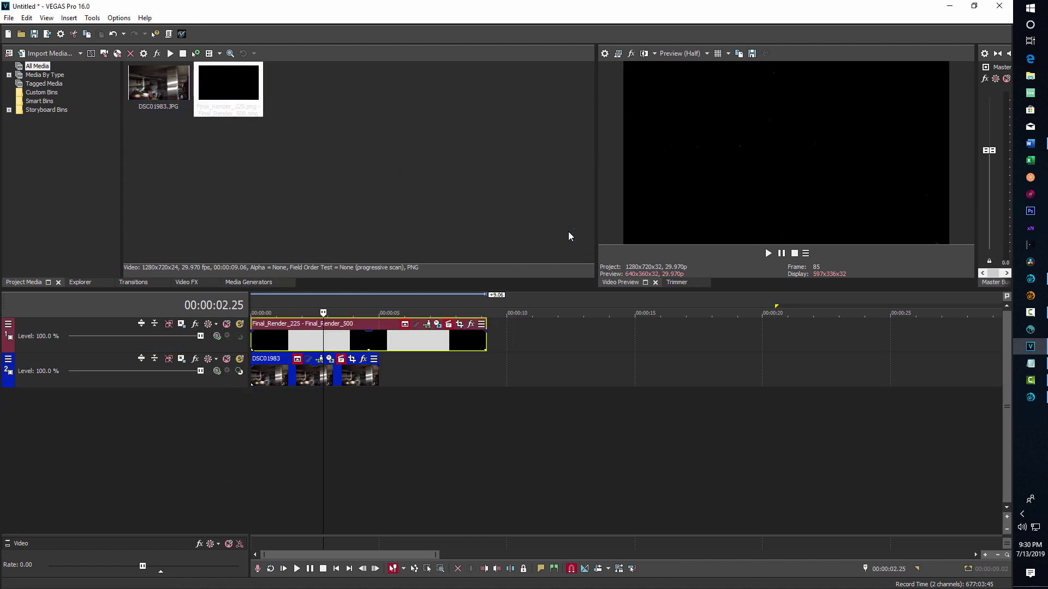
left_click_drag(376, 378, 481, 379)
Play the timeline from about 2 seconds to preview the dust sequence, and return the playhead near the start.
left_click(304, 423)
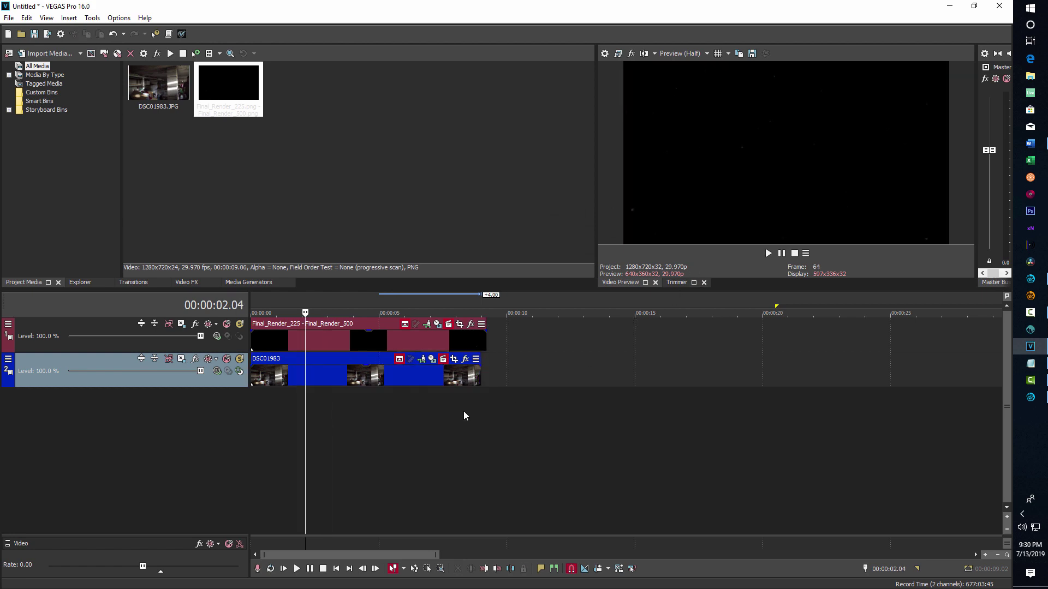
key("space")
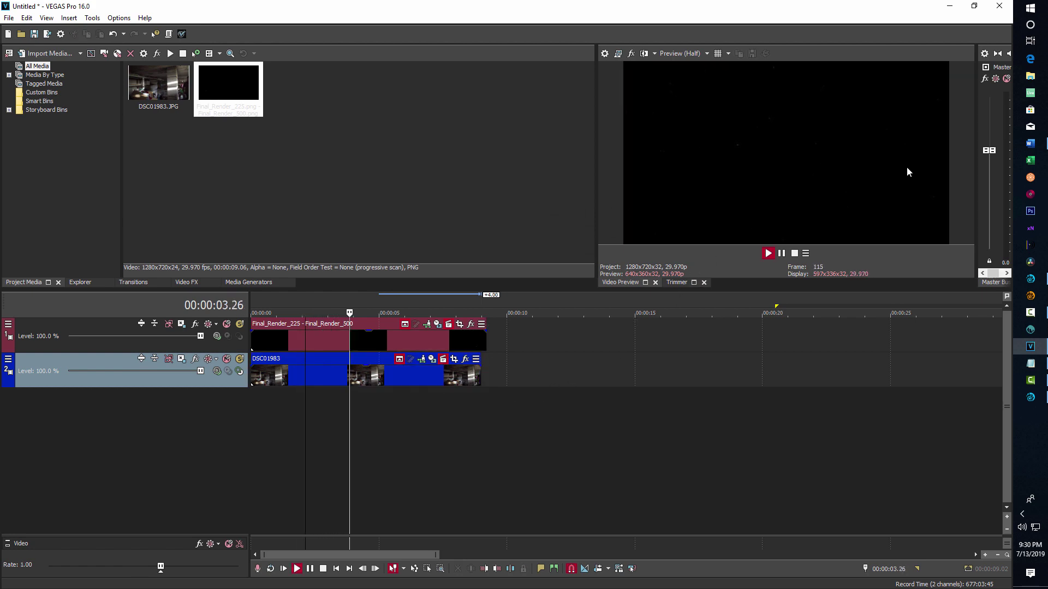
key("space")
left_click(263, 412)
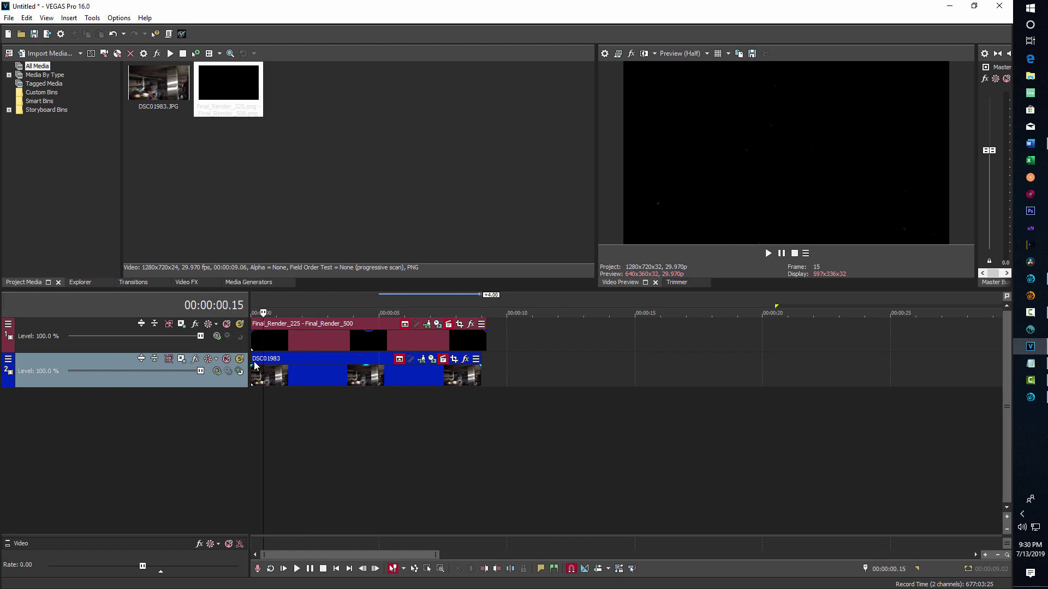
Set the compositing mode of the dust sequence's track to Screen and play the composite from near the start.
left_click(217, 336)
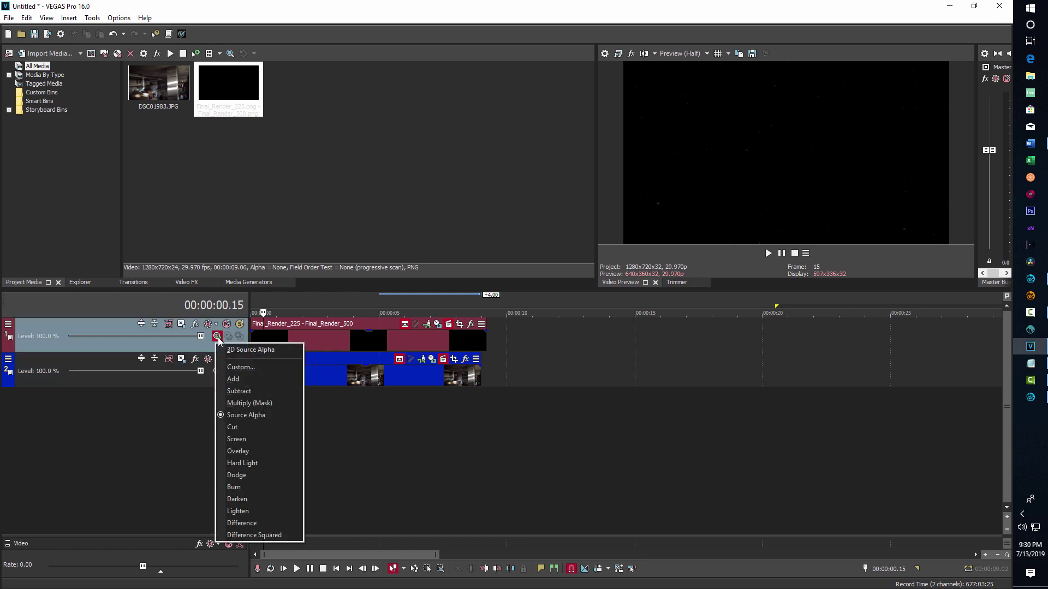
left_click(240, 441)
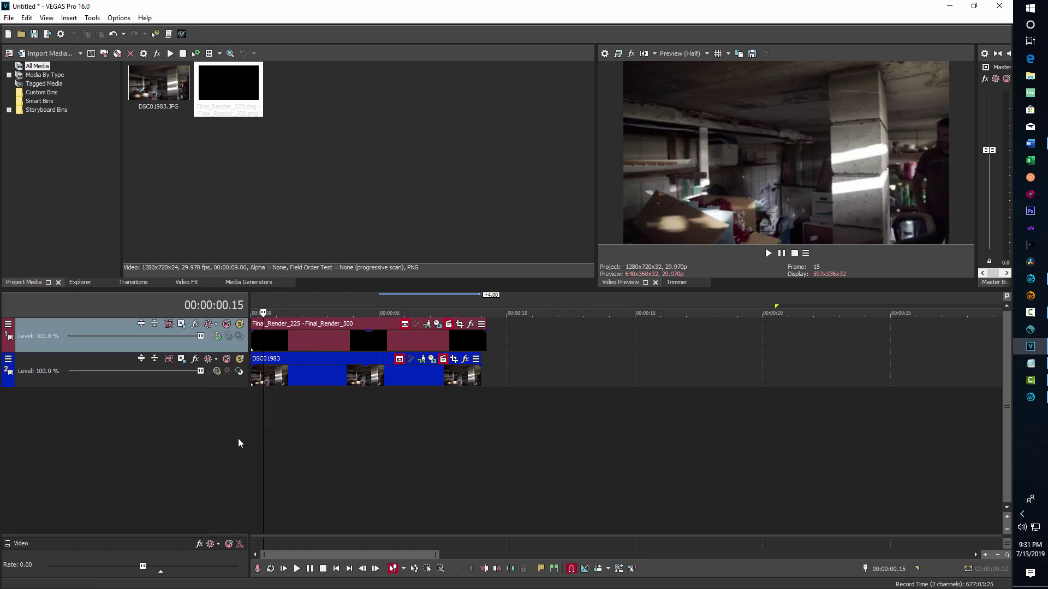
left_click(256, 406)
key("space")
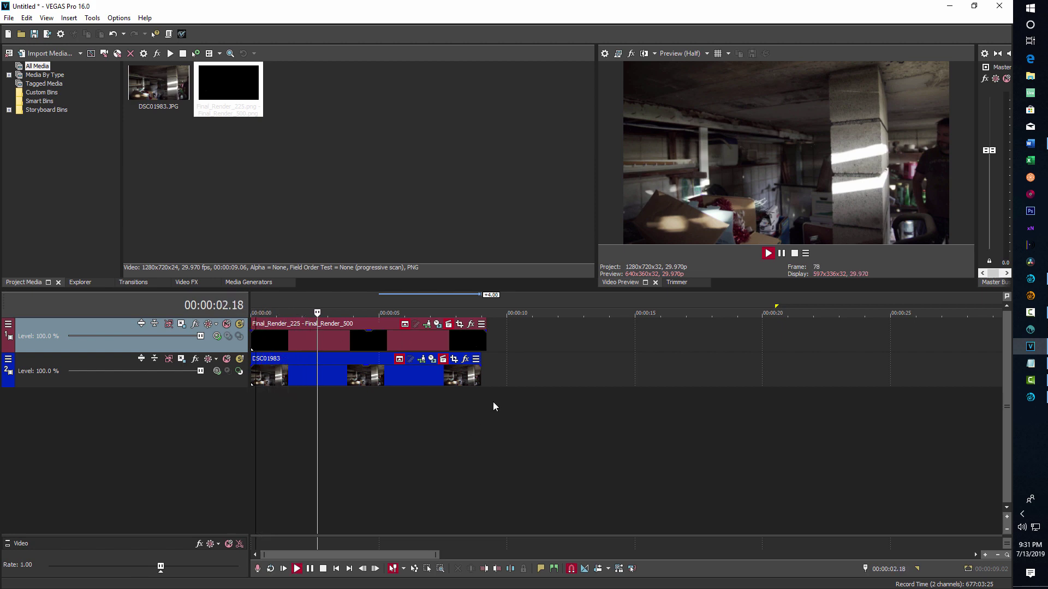
key("space")
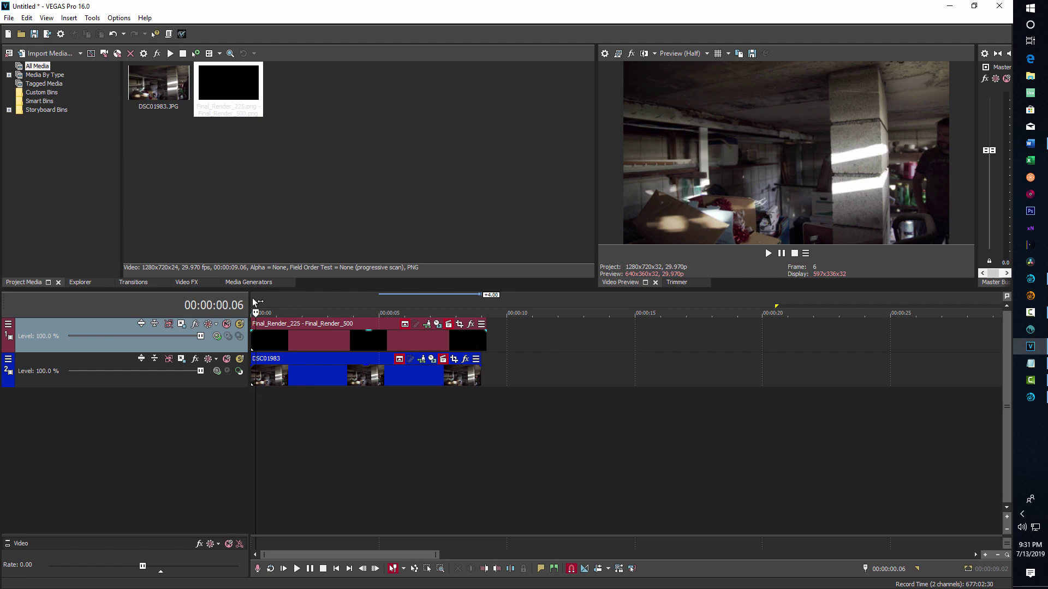
Extend the DSC01983 clip to the end of the dust sequence and select the time range from 0 to 00:00:09.06.
mouse_move(252, 301)
left_mouse_down()
mouse_move(478, 293)
mouse_move(443, 293)
mouse_move(462, 293)
left_mouse_up()
left_click_drag(485, 378, 486, 378)
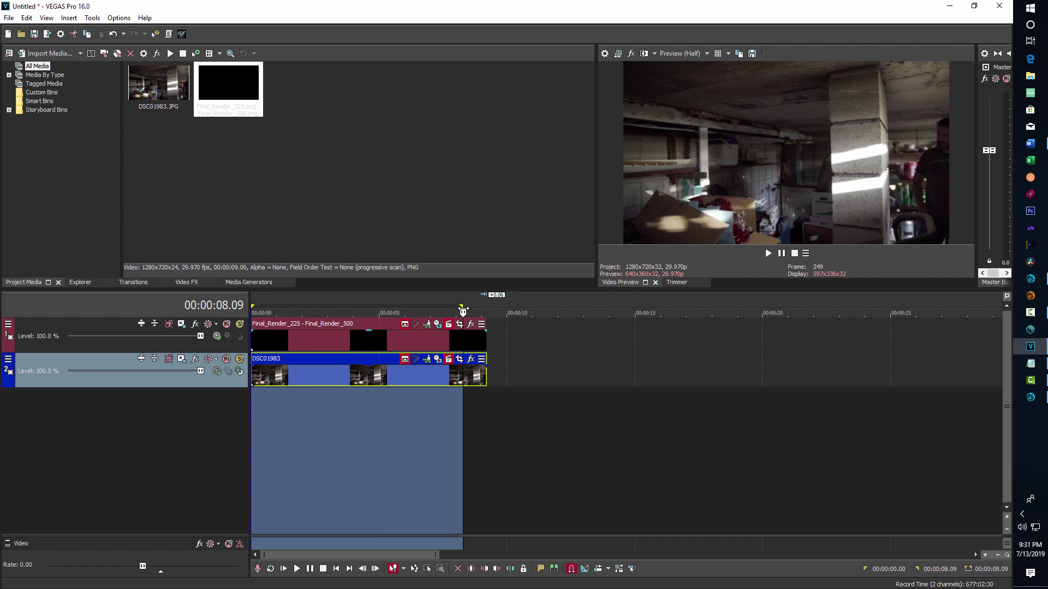
left_click_drag(456, 309, 486, 309)
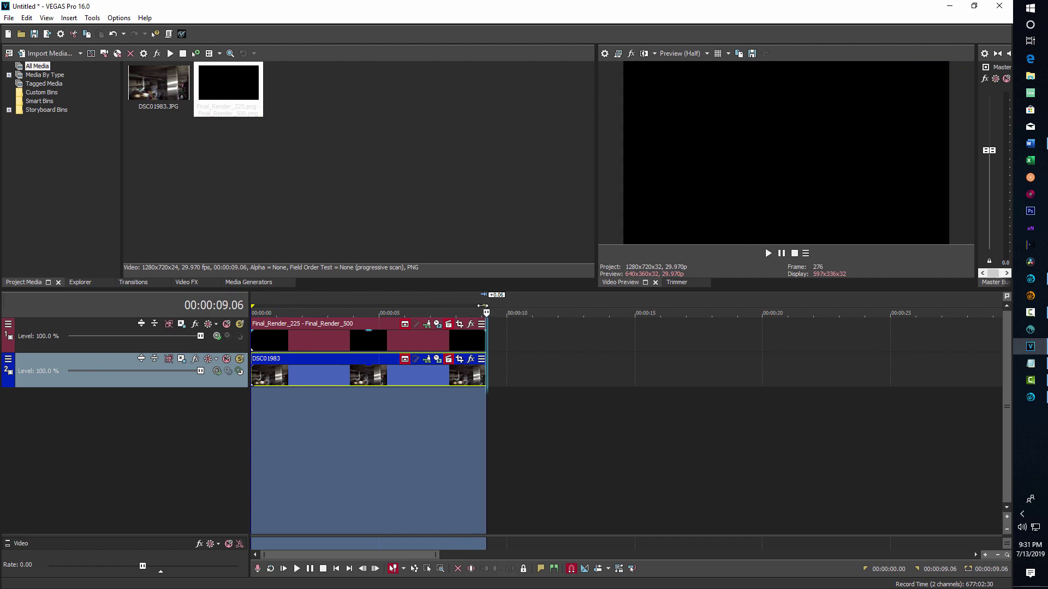